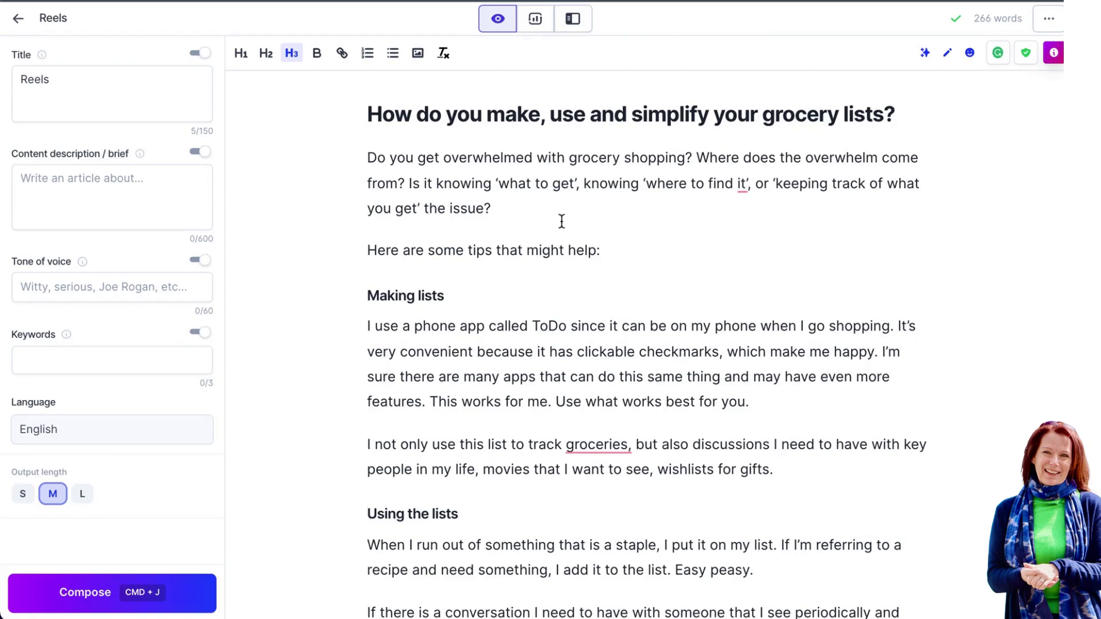
Highlight the article's opening sections, its main title and the Making lists subheading
left_click_drag(367, 114, 427, 355)
scroll(427, 354, "down", 5)
scroll(427, 354, "up", 2)
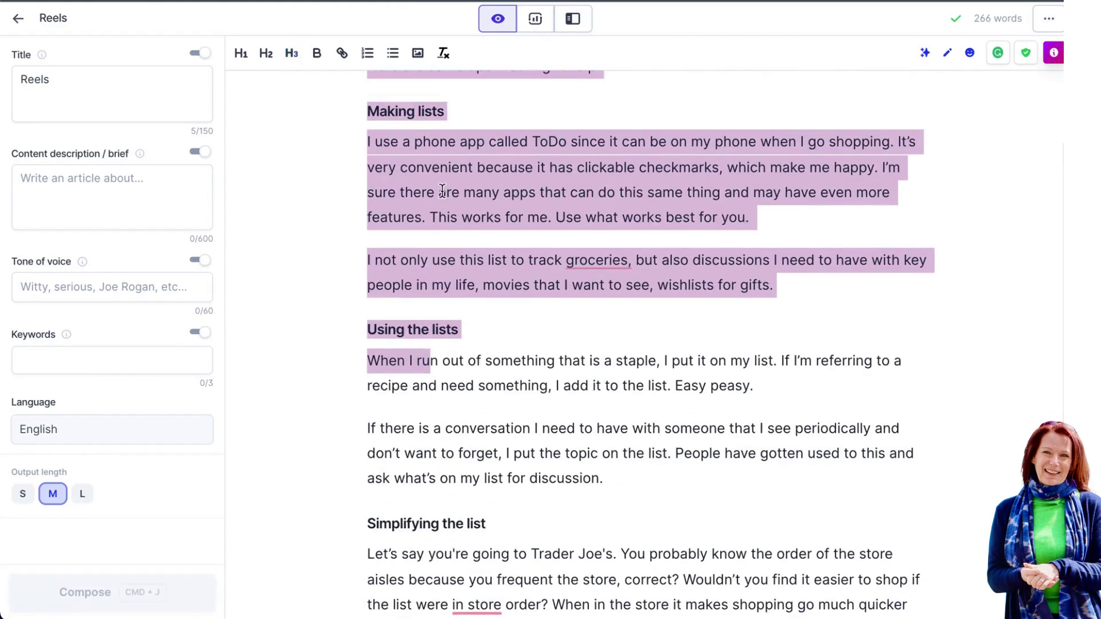
scroll(516, 191, "up", 4)
left_click(574, 160)
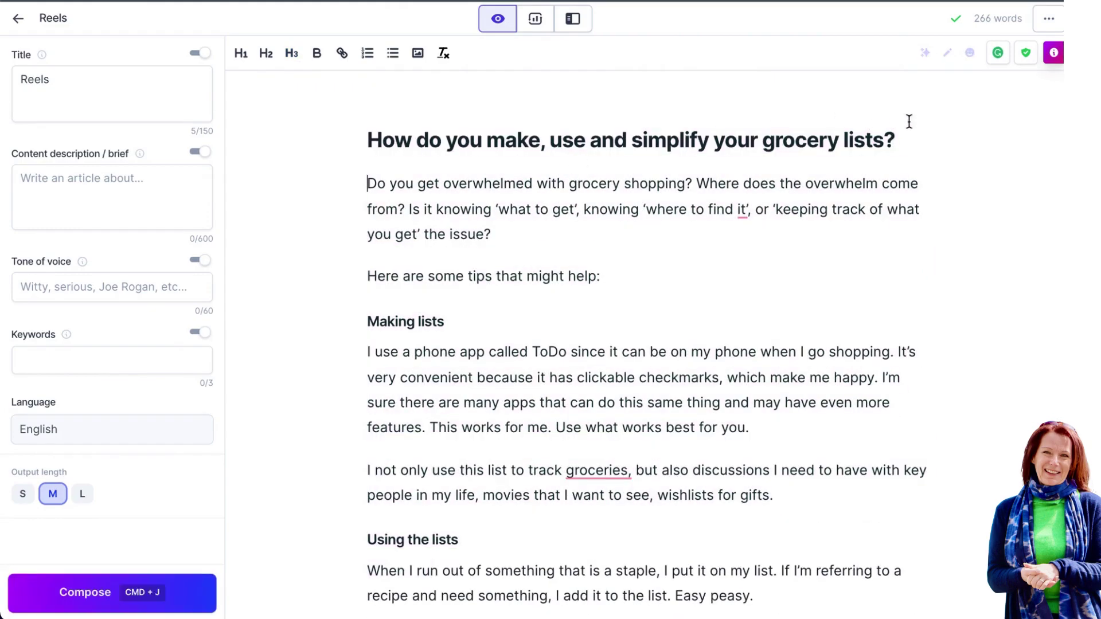
left_click_drag(928, 138, 348, 138)
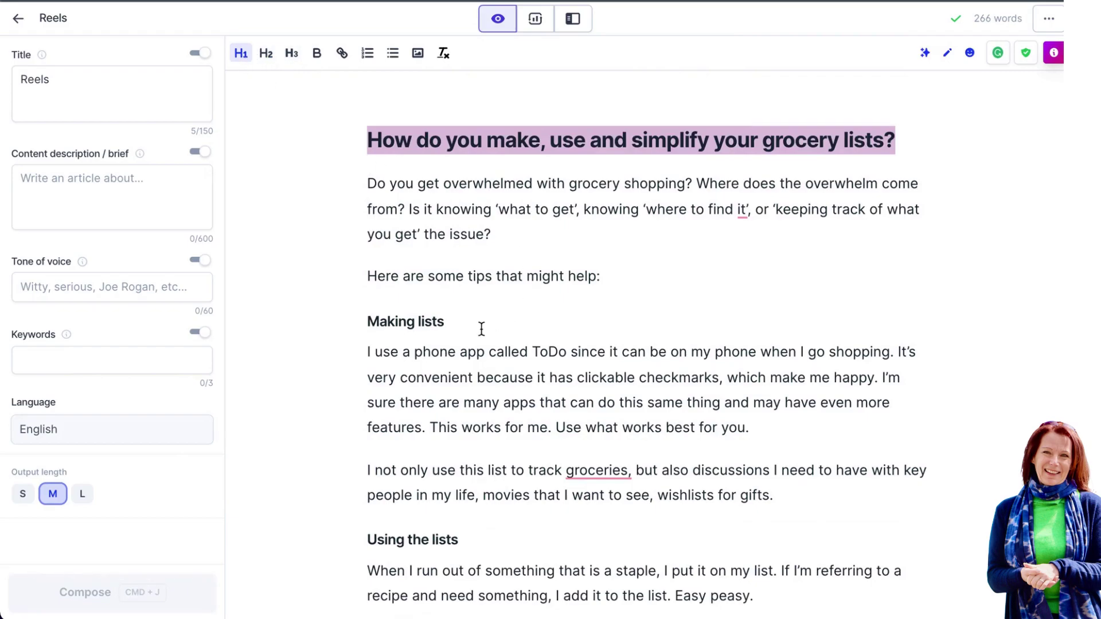
left_click_drag(443, 322, 368, 321)
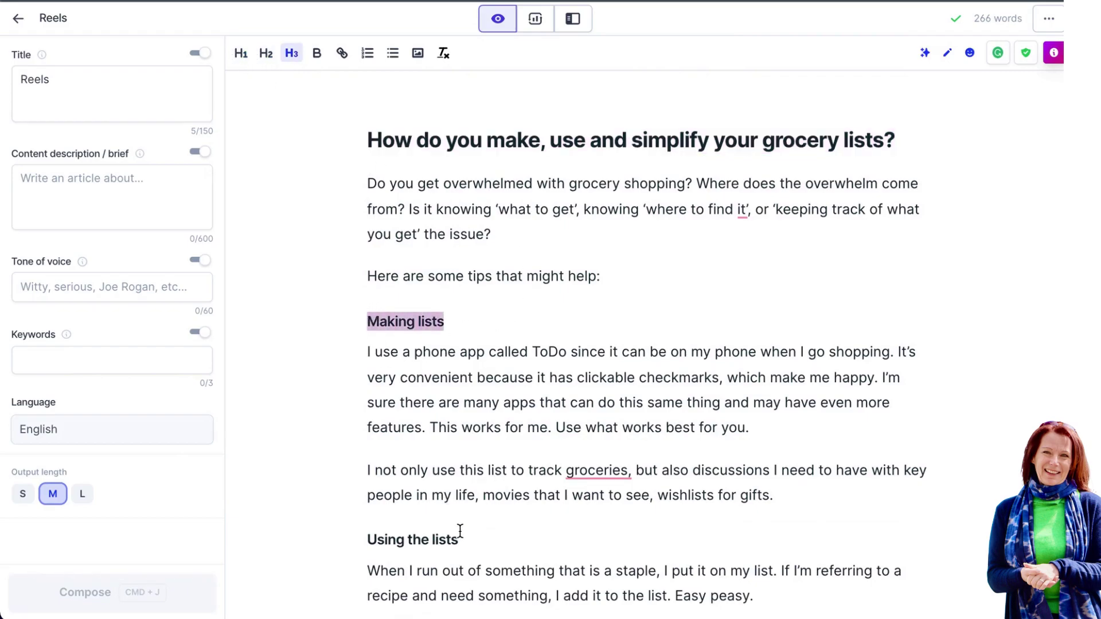
Insert empty paragraphs after 'wishlists for gifts.', ahead of the Using the lists heading
left_click_drag(459, 539, 318, 531)
scroll(457, 489, "down", 2)
scroll(453, 489, "down", 2)
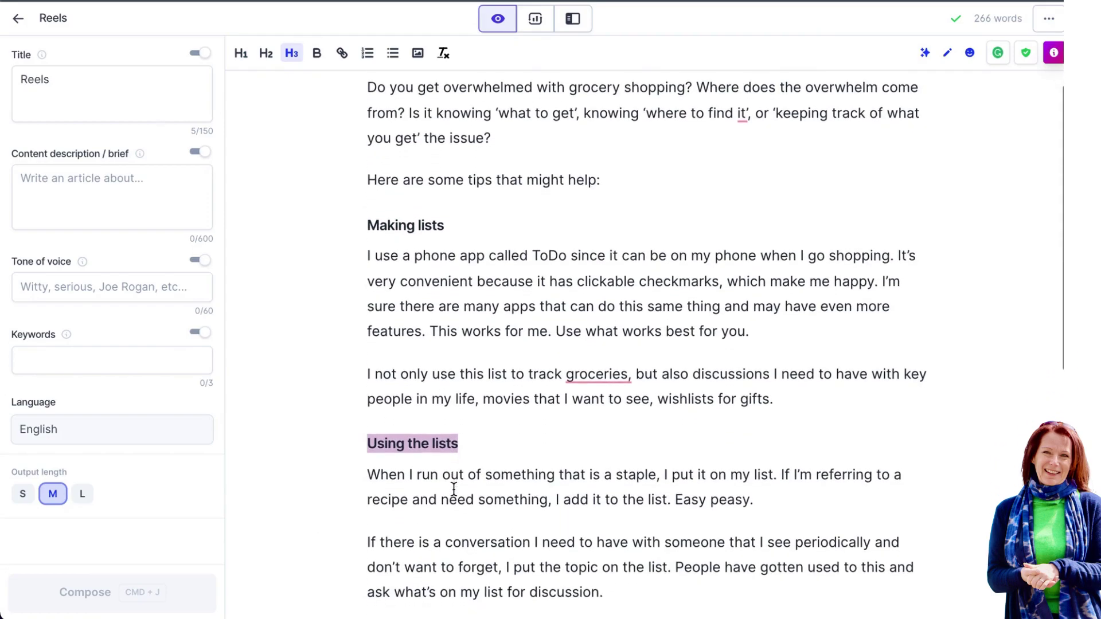
left_click(805, 347)
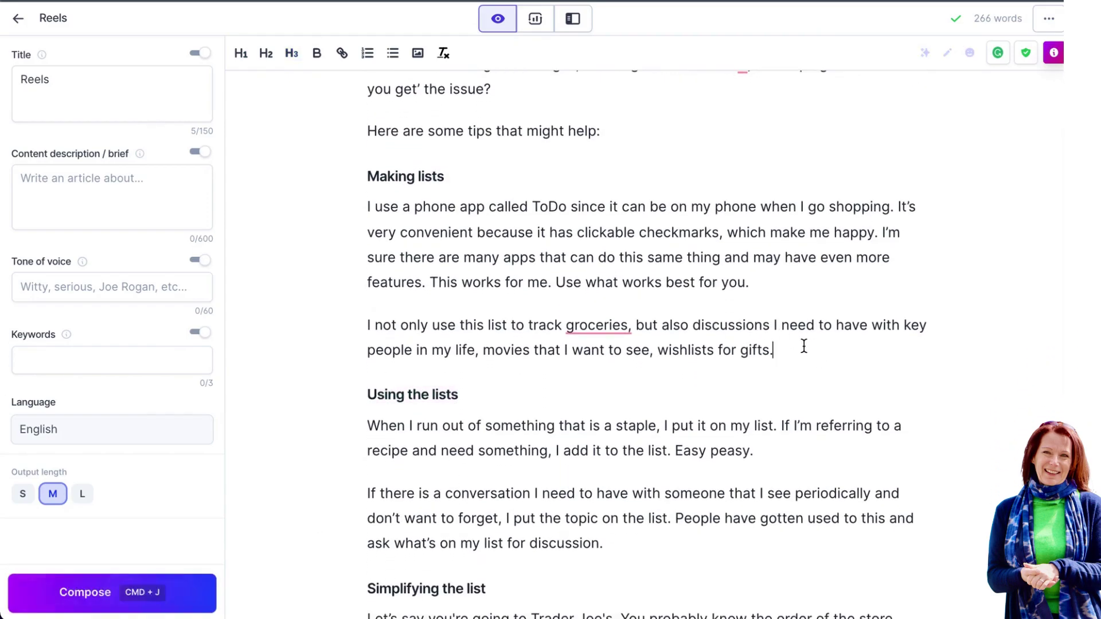
key("Return")
key("Return")
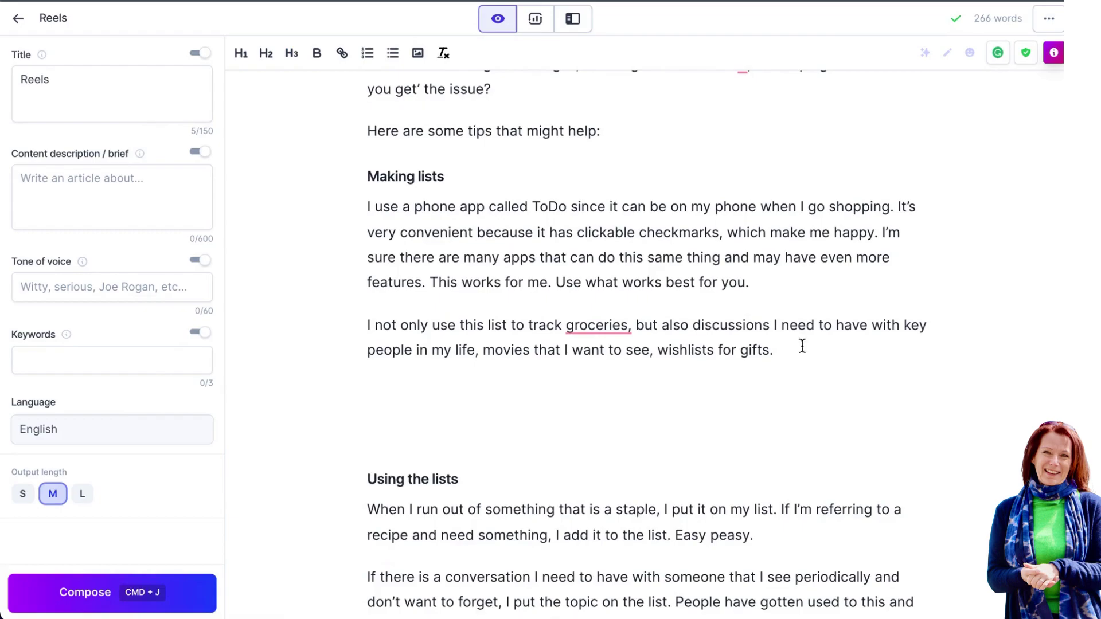
Paste the >expand prompt on the benefits of making lists, with its paragraphs, into the first blank line
left_click(379, 387)
scroll(379, 387, "up", 1)
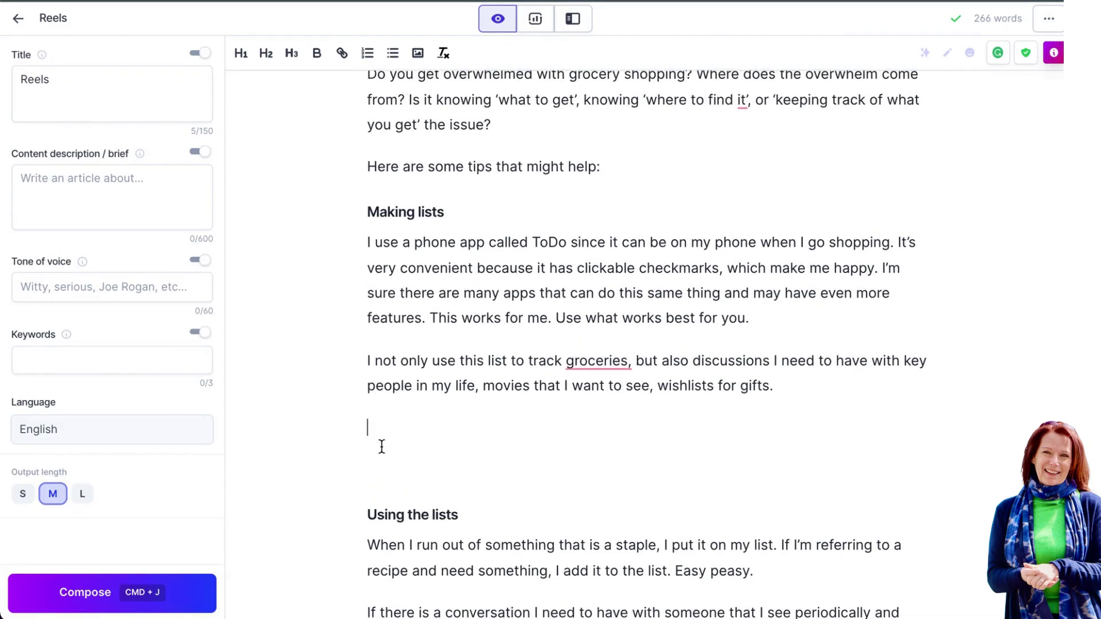
key("super+v")
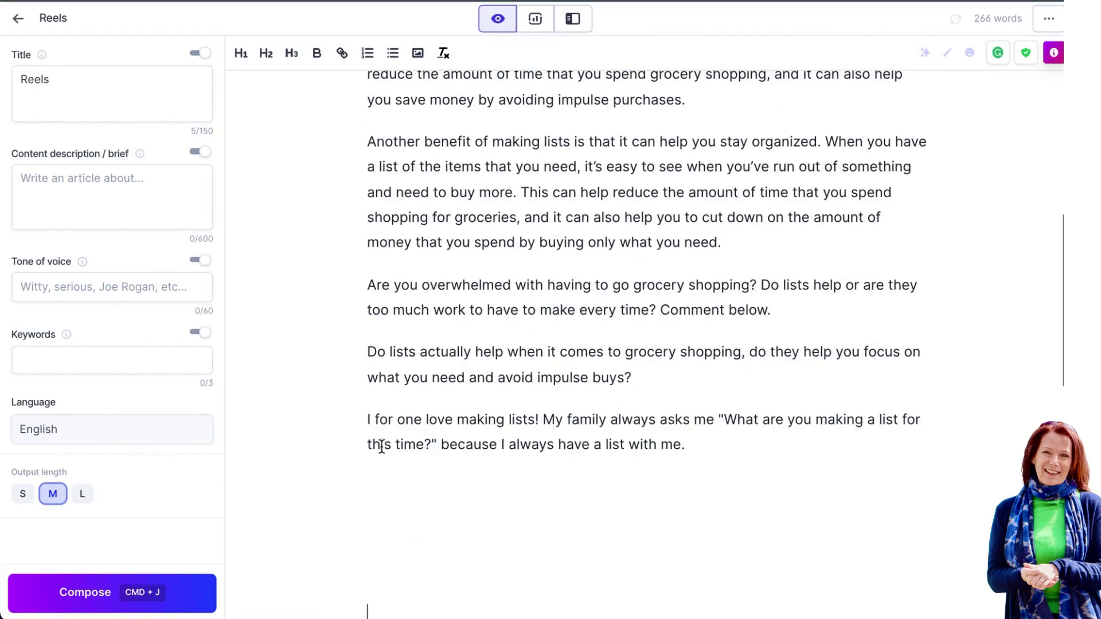
scroll(381, 447, "up", 15)
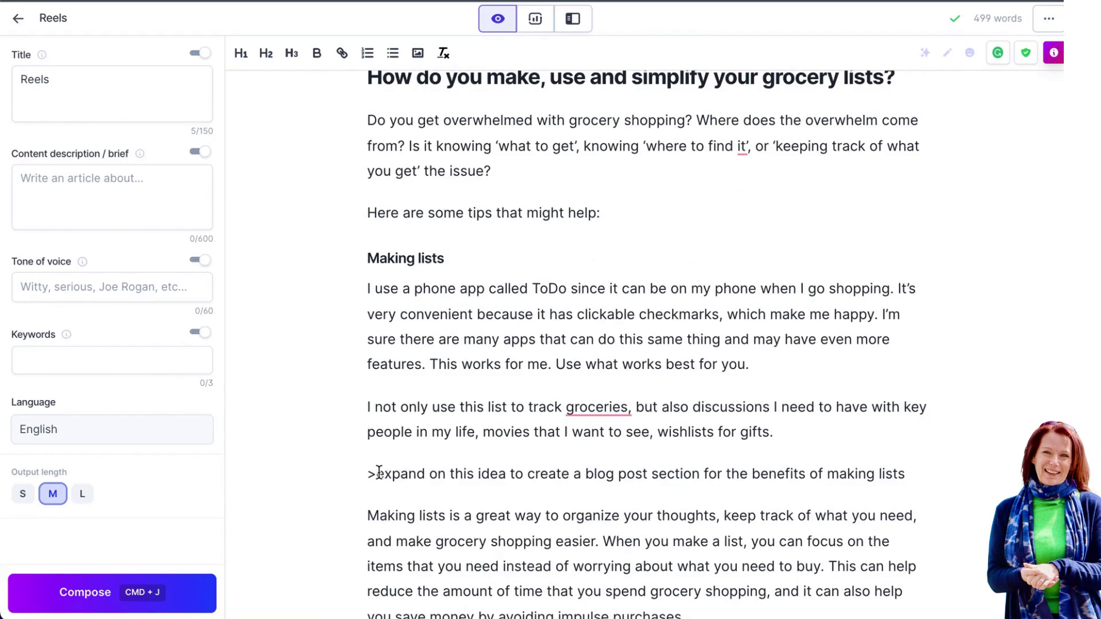
left_click_drag(377, 474, 446, 474)
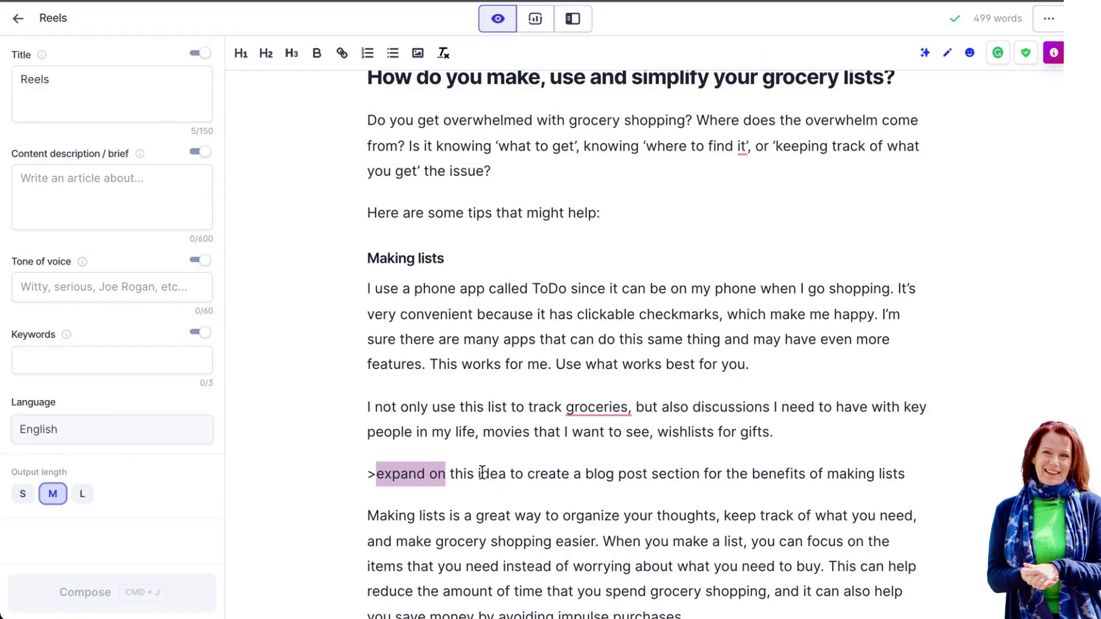
left_click(425, 473)
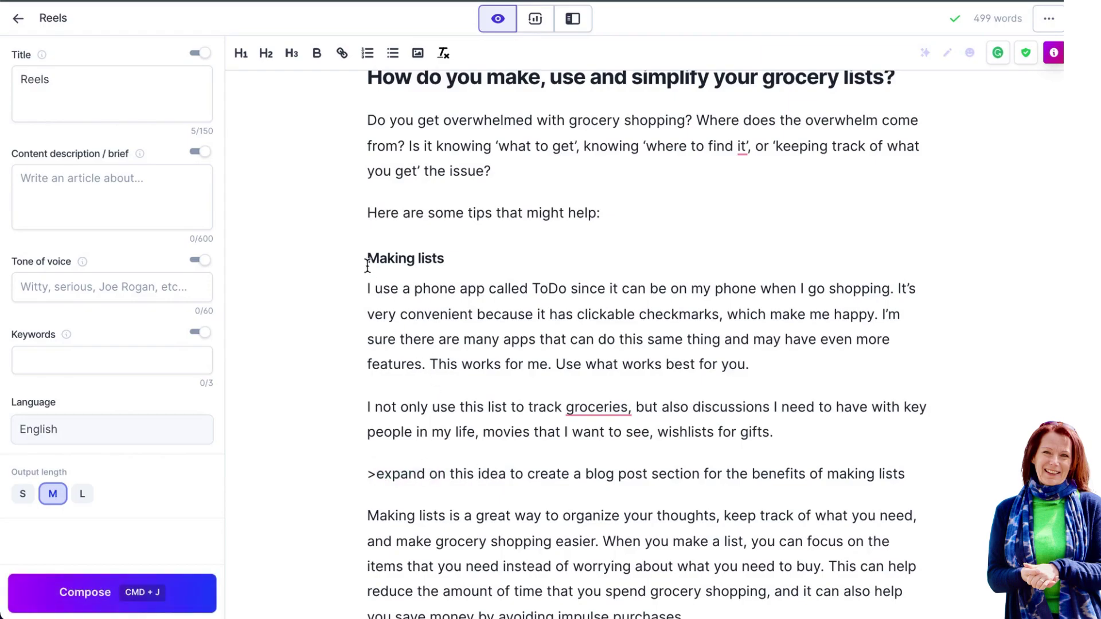
left_click_drag(366, 256, 818, 432)
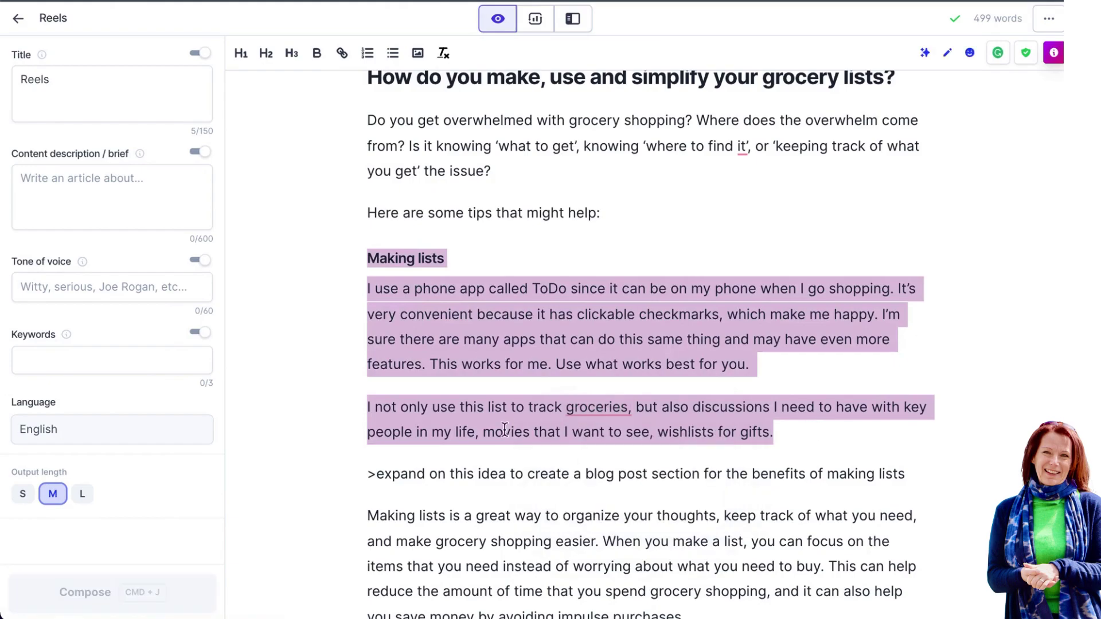
left_click_drag(376, 473, 732, 469)
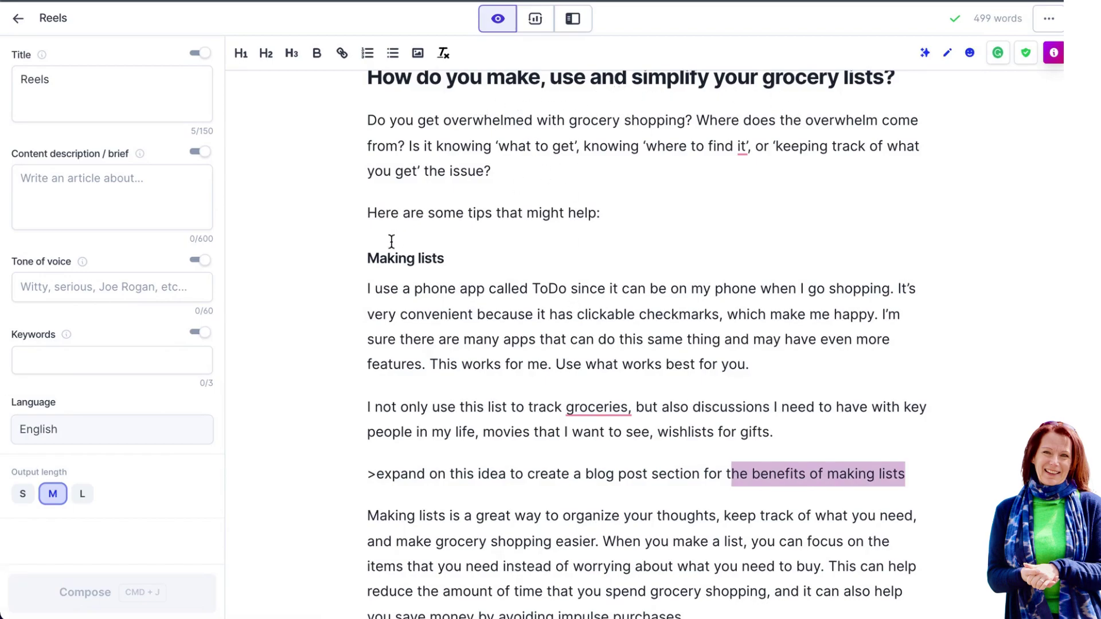
left_click_drag(368, 257, 466, 256)
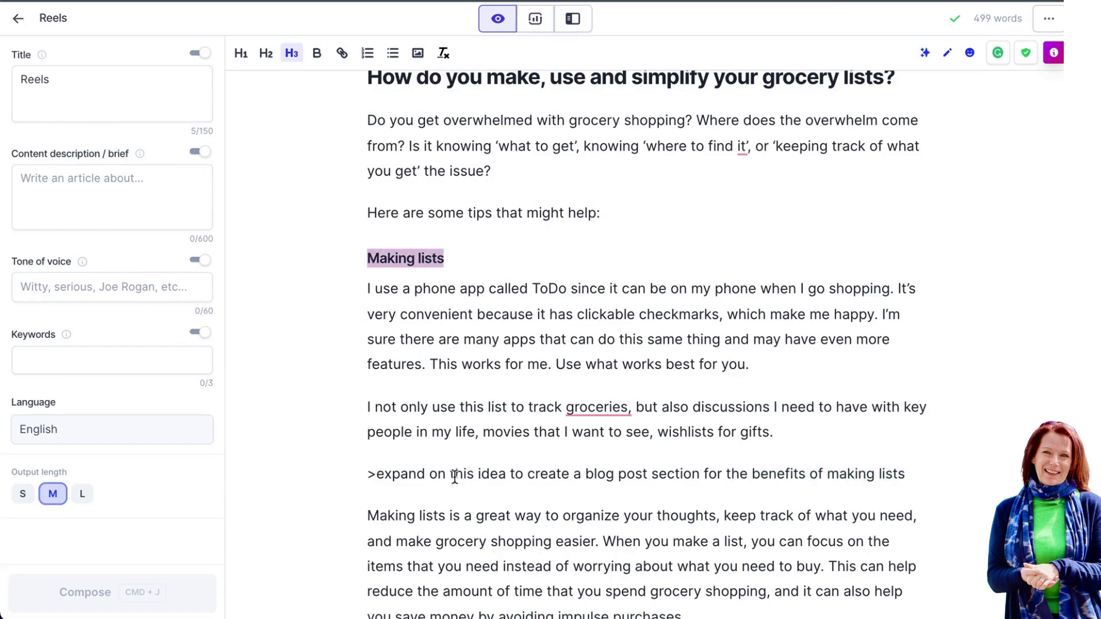
left_click(408, 474)
scroll(528, 535, "down", 5)
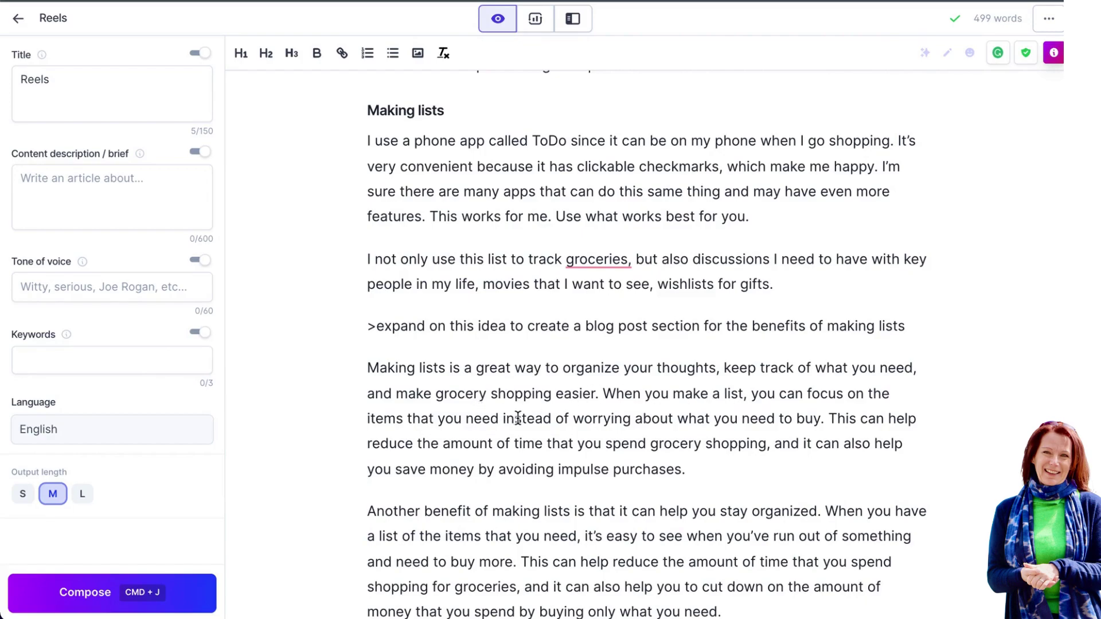
scroll(637, 410, "down", 2)
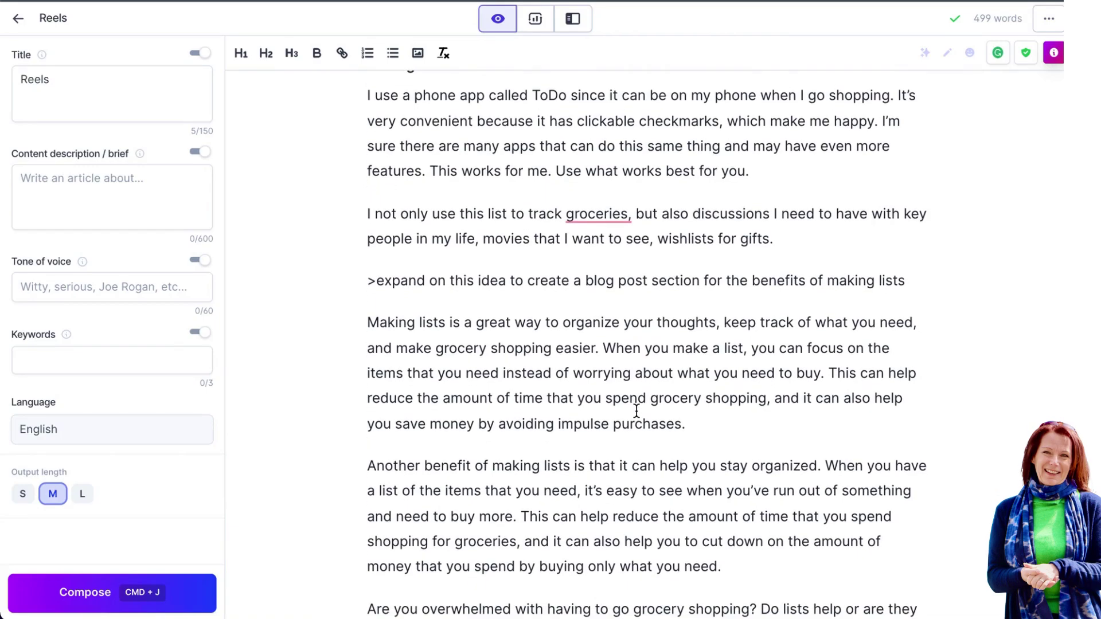
scroll(637, 410, "down", 3)
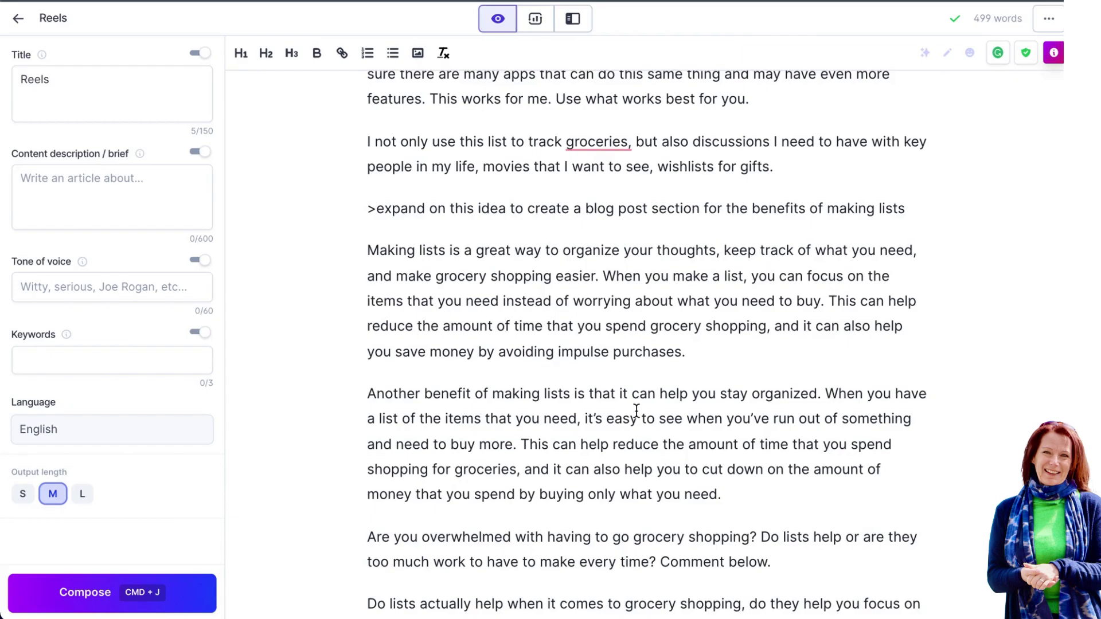
scroll(636, 410, "down", 2)
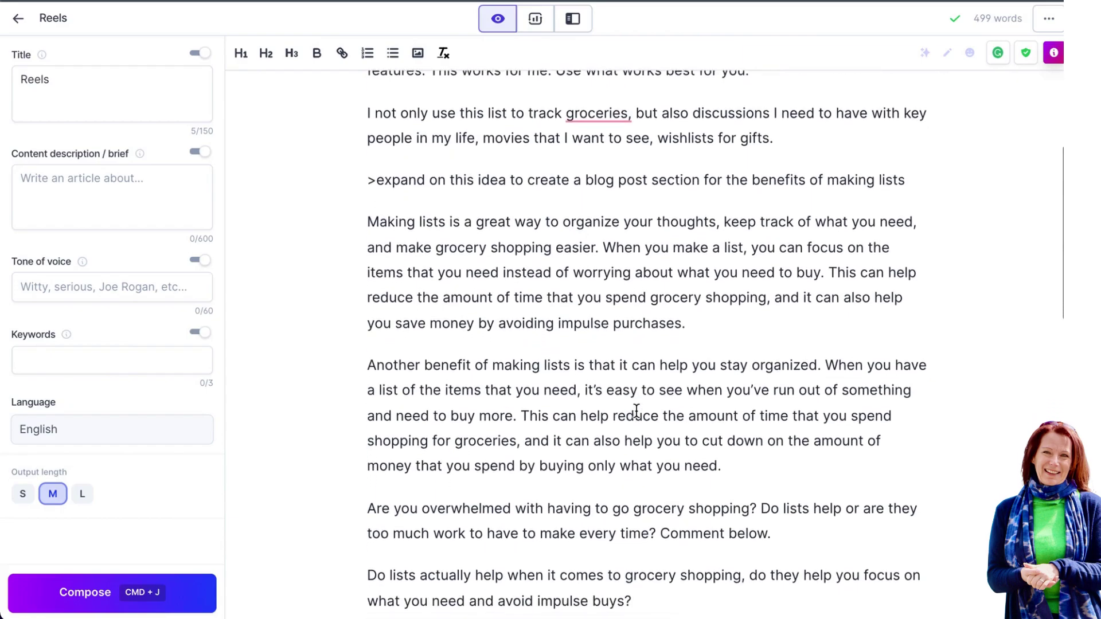
scroll(636, 410, "down", 4)
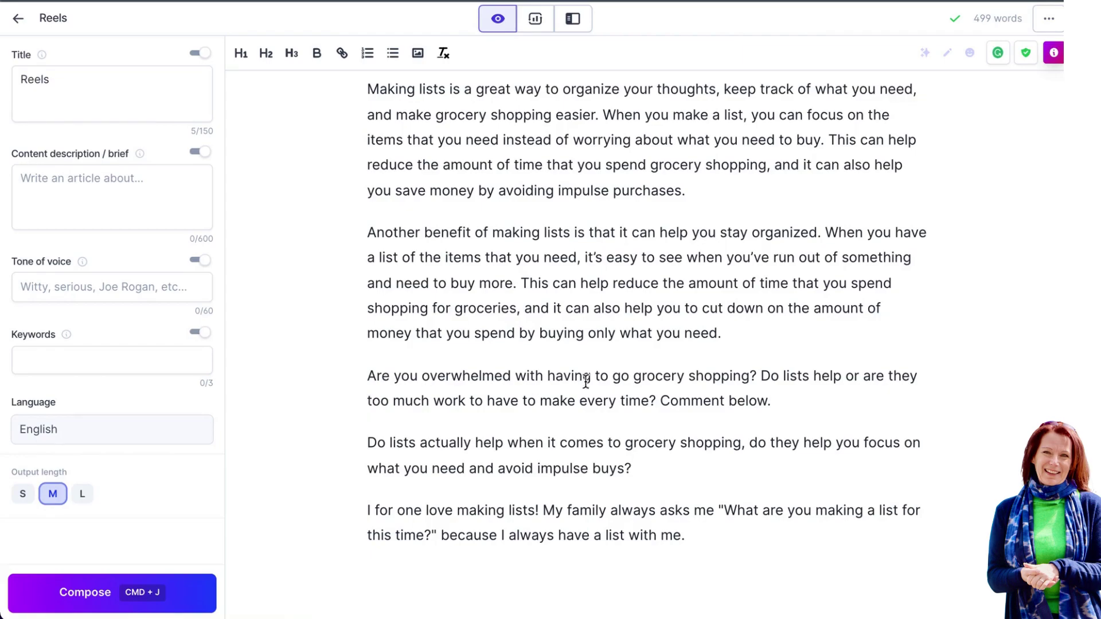
left_click_drag(820, 400, 357, 227)
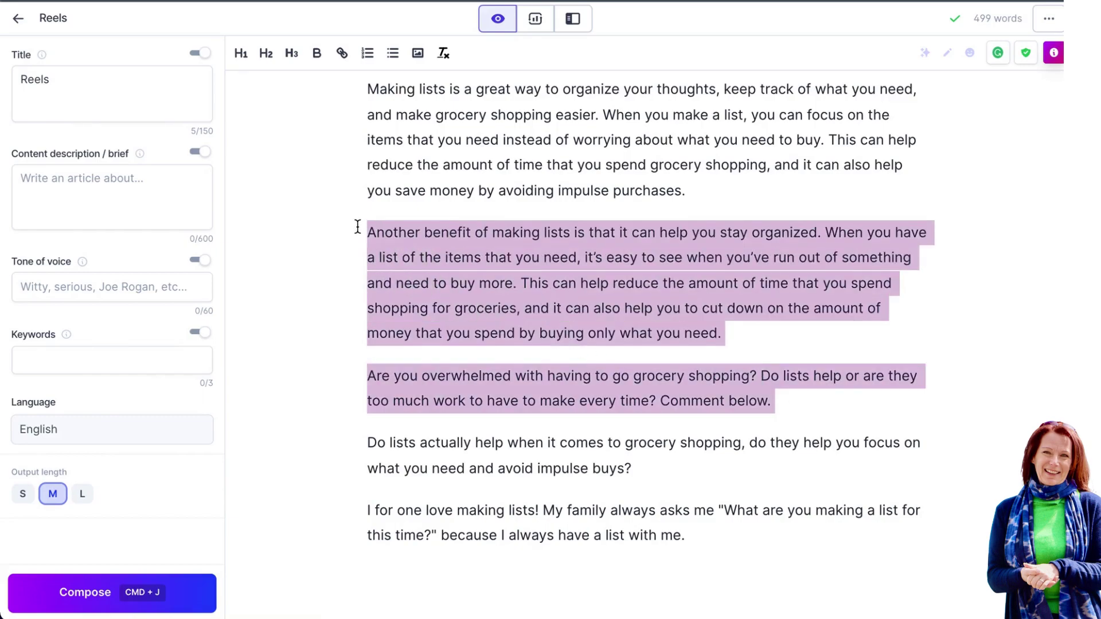
left_click(795, 401)
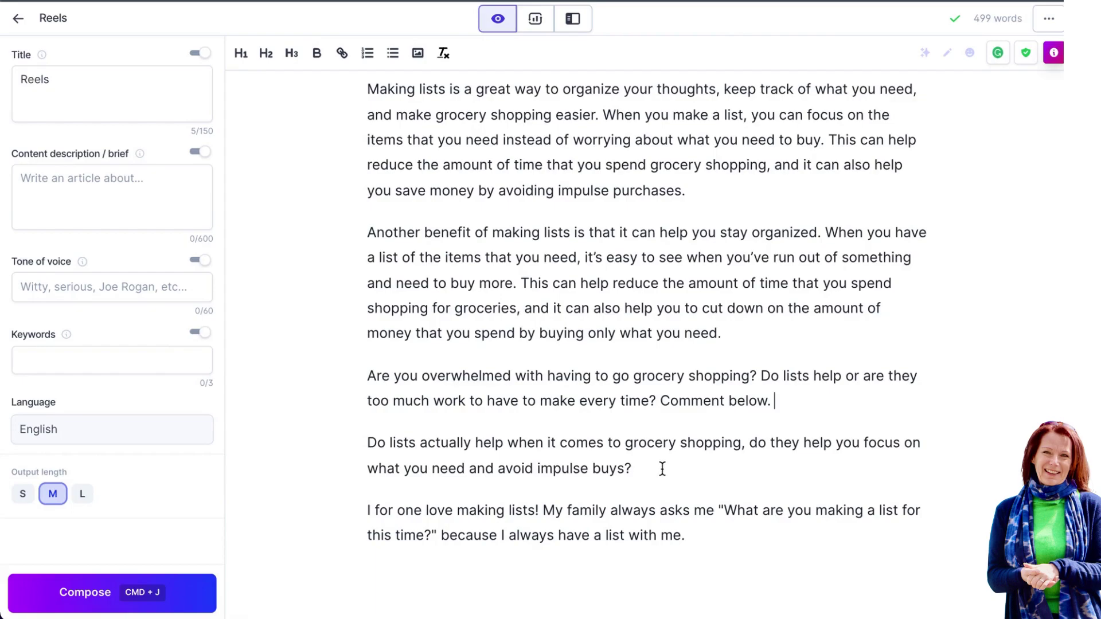
left_click_drag(663, 469, 357, 407)
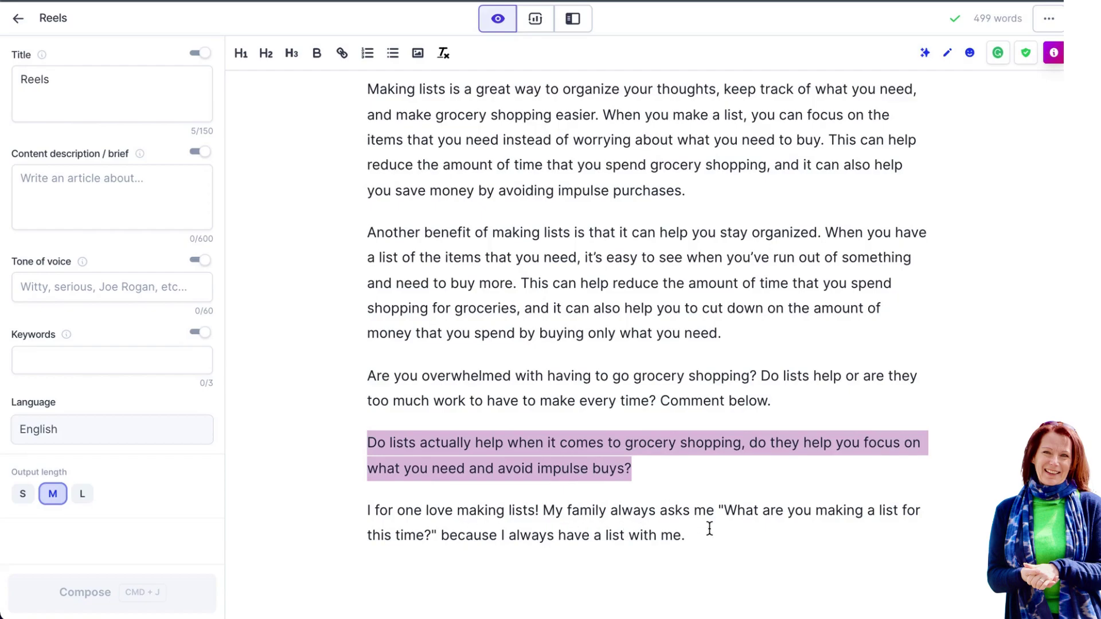
left_click_drag(710, 528, 355, 498)
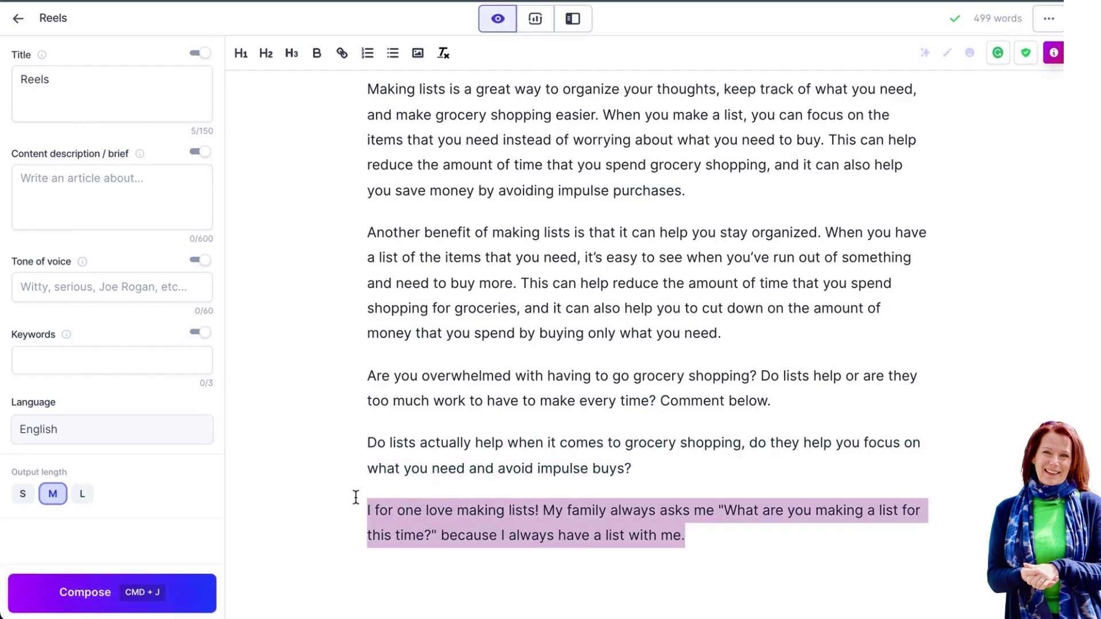
Add a blank line after the >expand prompt and Compose text beginning 'It's hard to believe…'
left_click(703, 546)
scroll(703, 545, "up", 3)
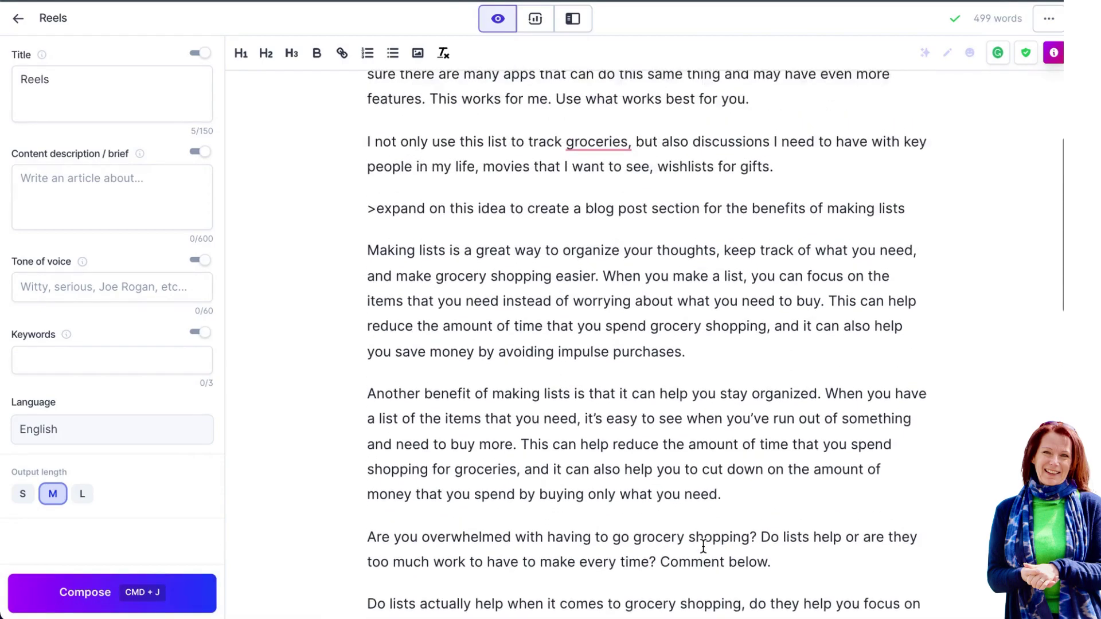
scroll(703, 545, "down", 5)
scroll(703, 545, "up", 7)
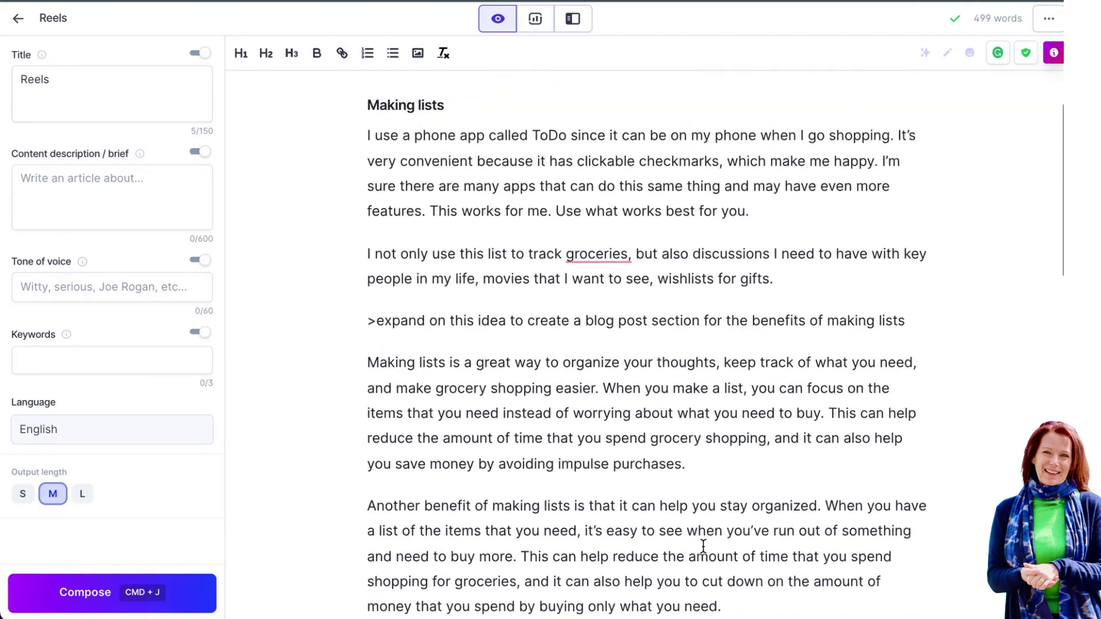
scroll(703, 546, "up", 1)
left_click(932, 369)
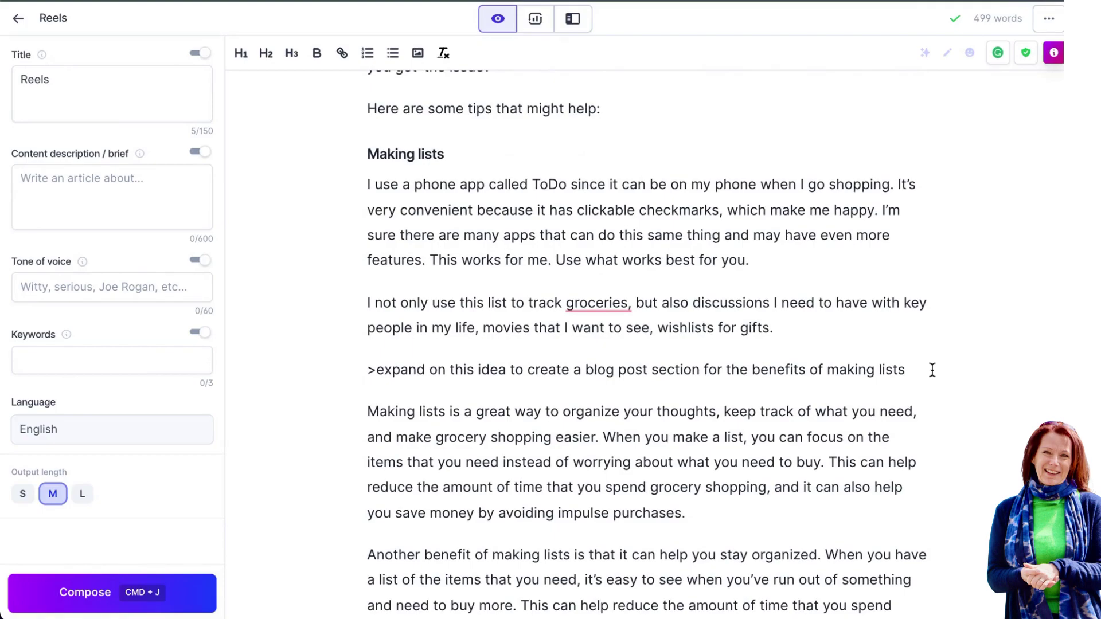
key("Return")
key("Return")
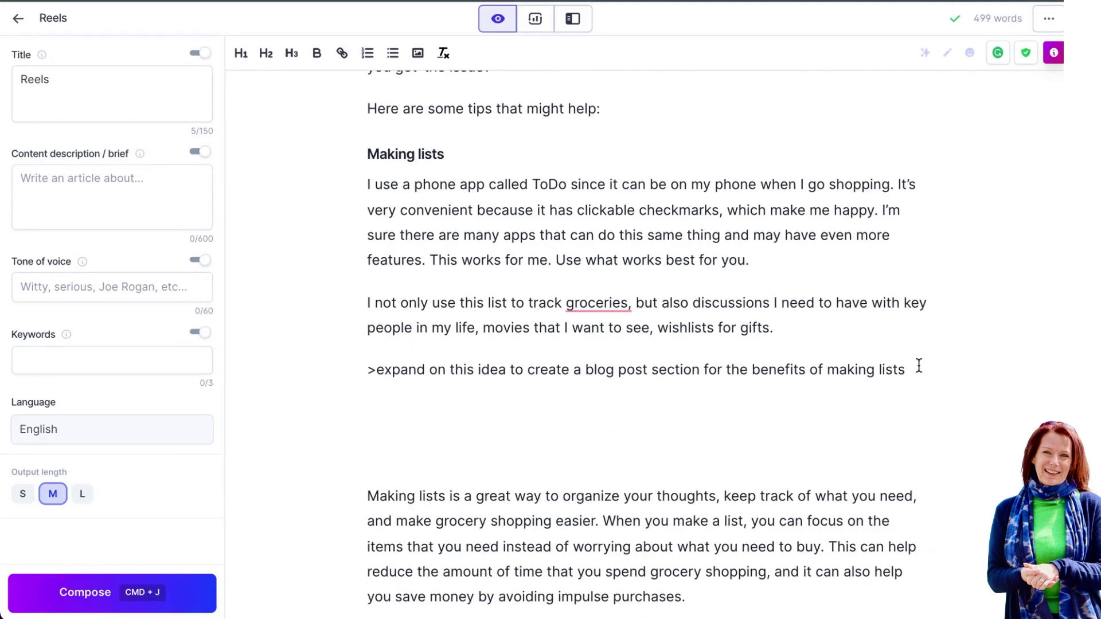
key("super+j")
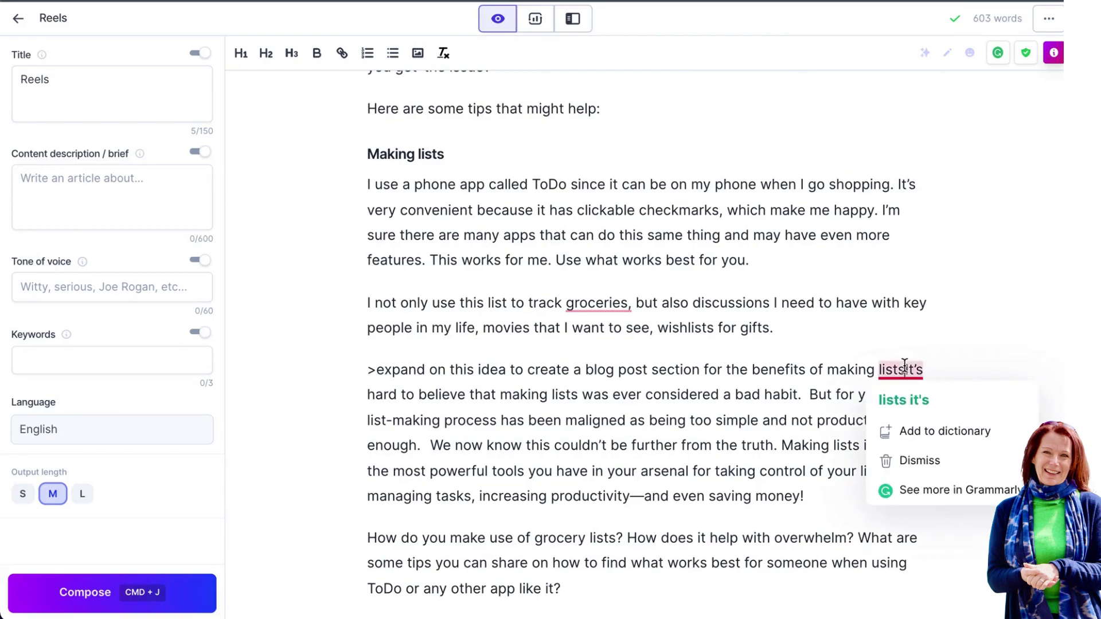
left_click(904, 367)
key("Return")
key("Return")
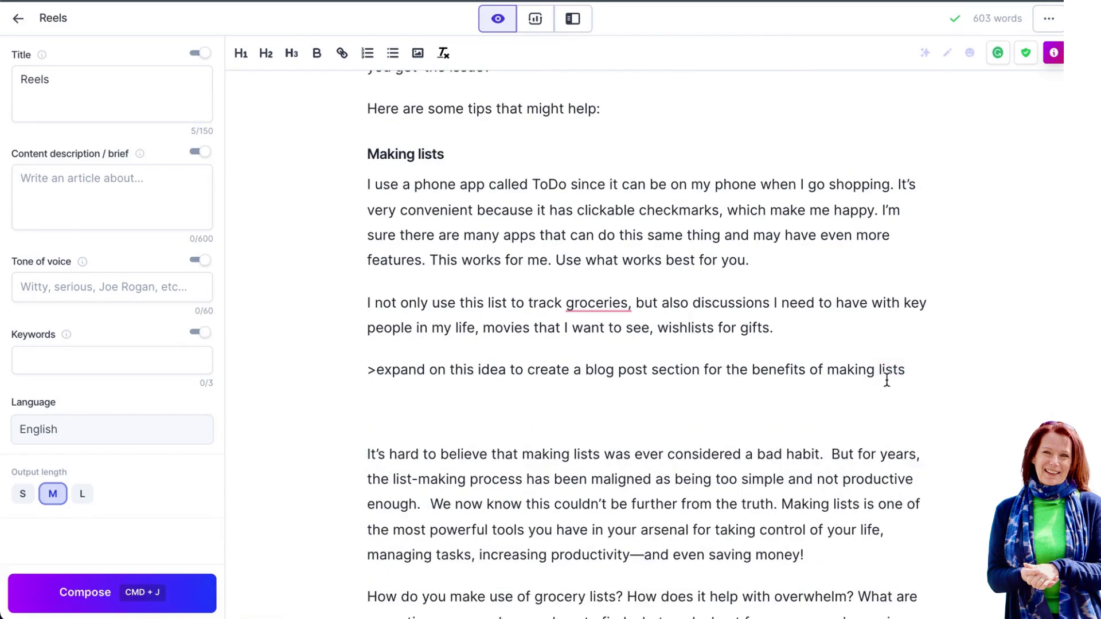
scroll(881, 387, "down", 2)
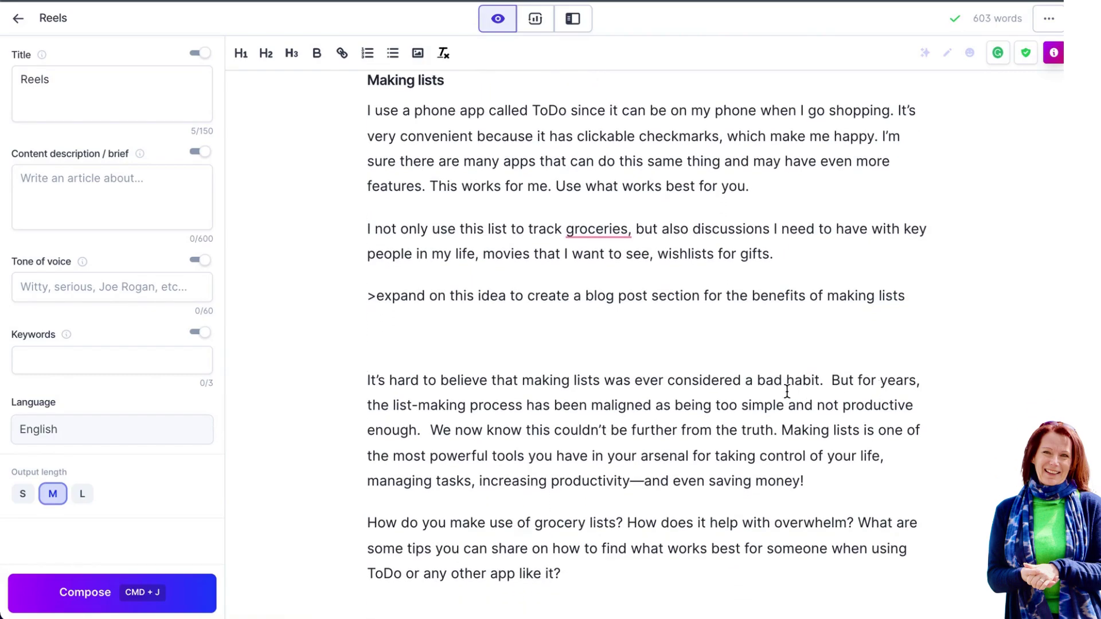
scroll(787, 391, "down", 1)
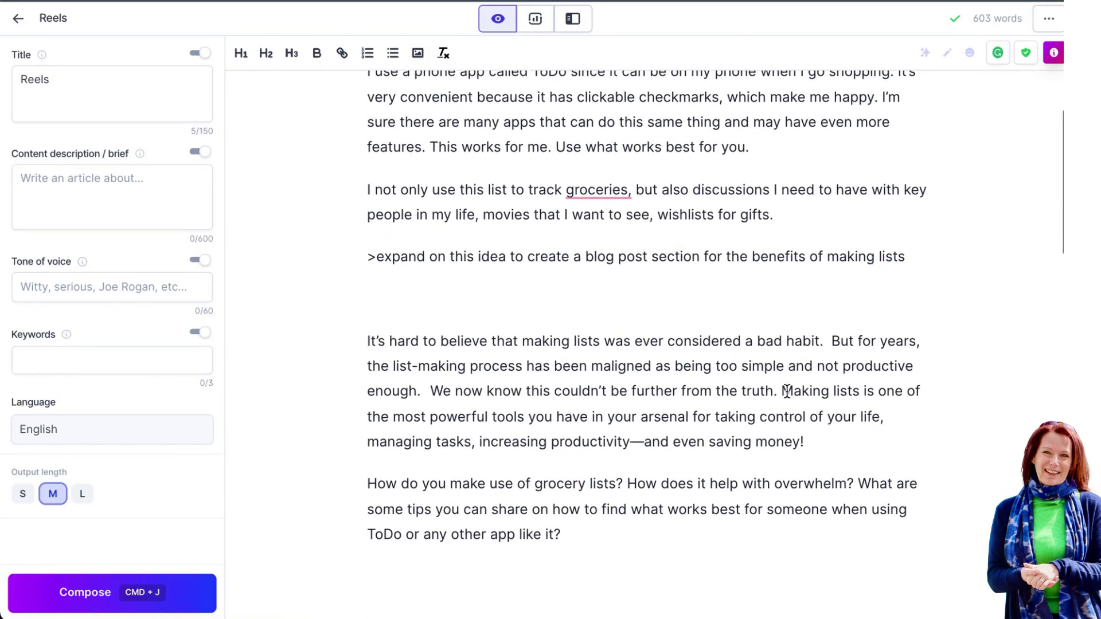
scroll(787, 391, "down", 2)
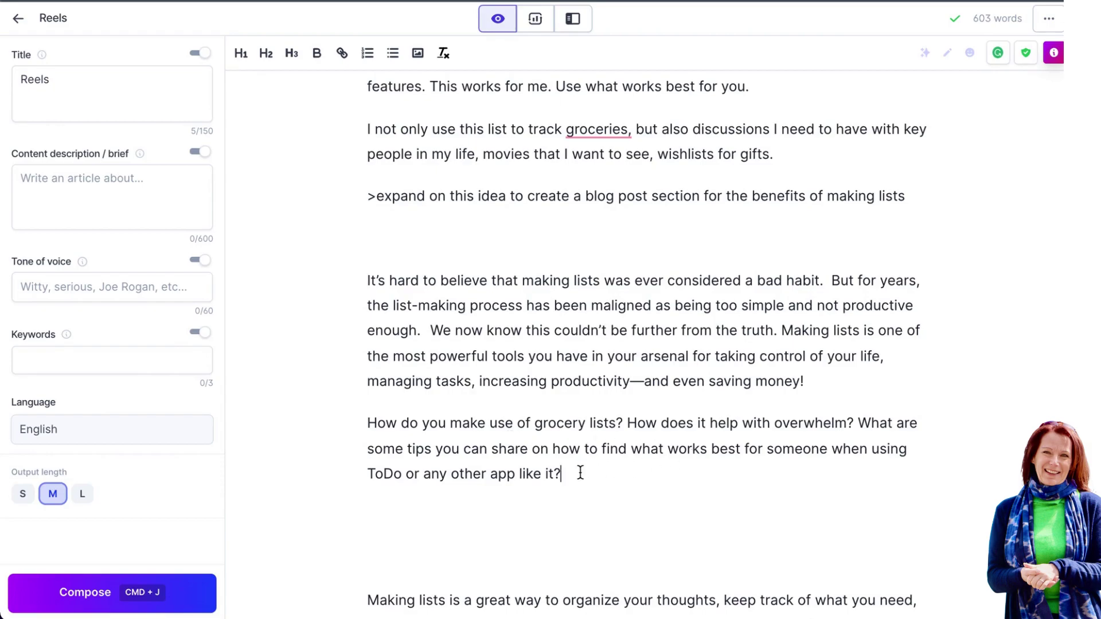
Open a paragraph after 'saving money!' and Compose twice for the cute-notebook section with bulleted reasons
left_click(825, 382)
key("Return")
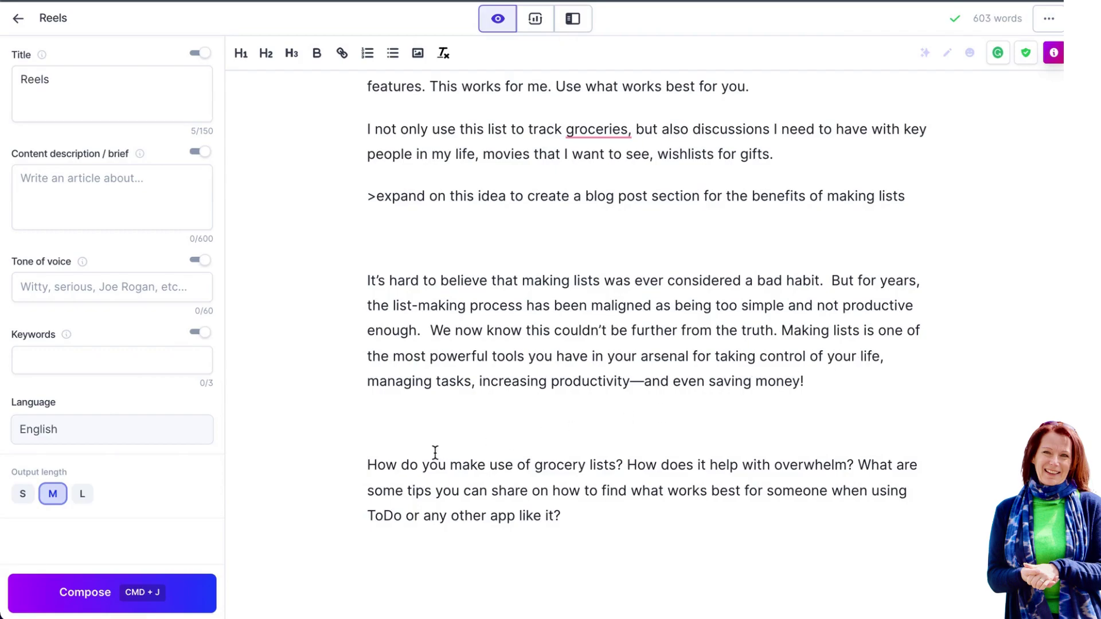
left_click_drag(380, 454, 590, 531)
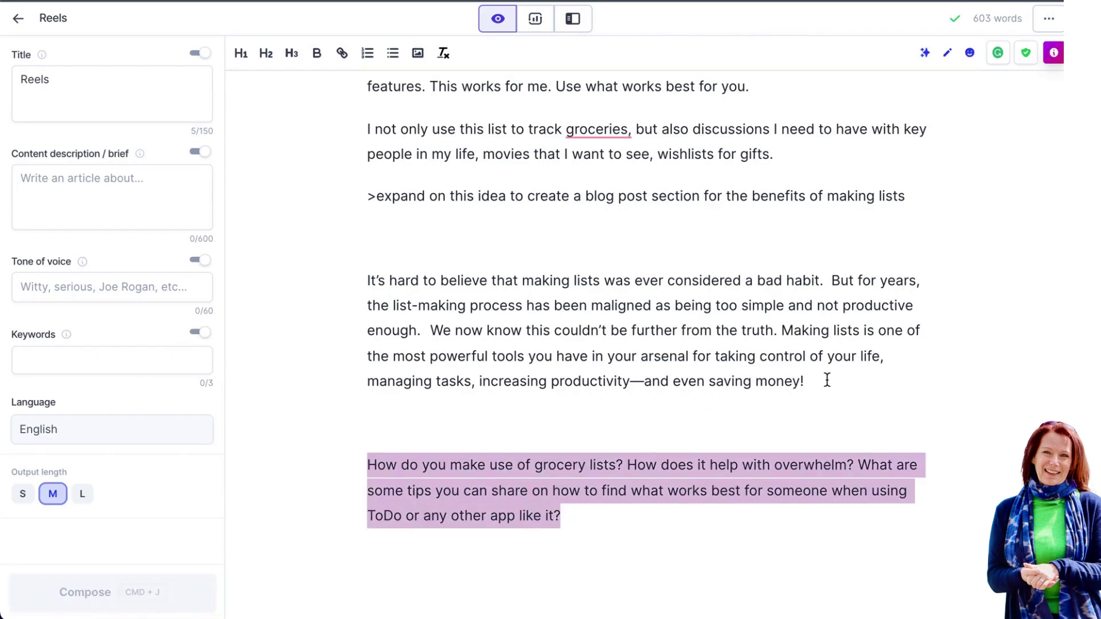
left_click_drag(828, 380, 353, 273)
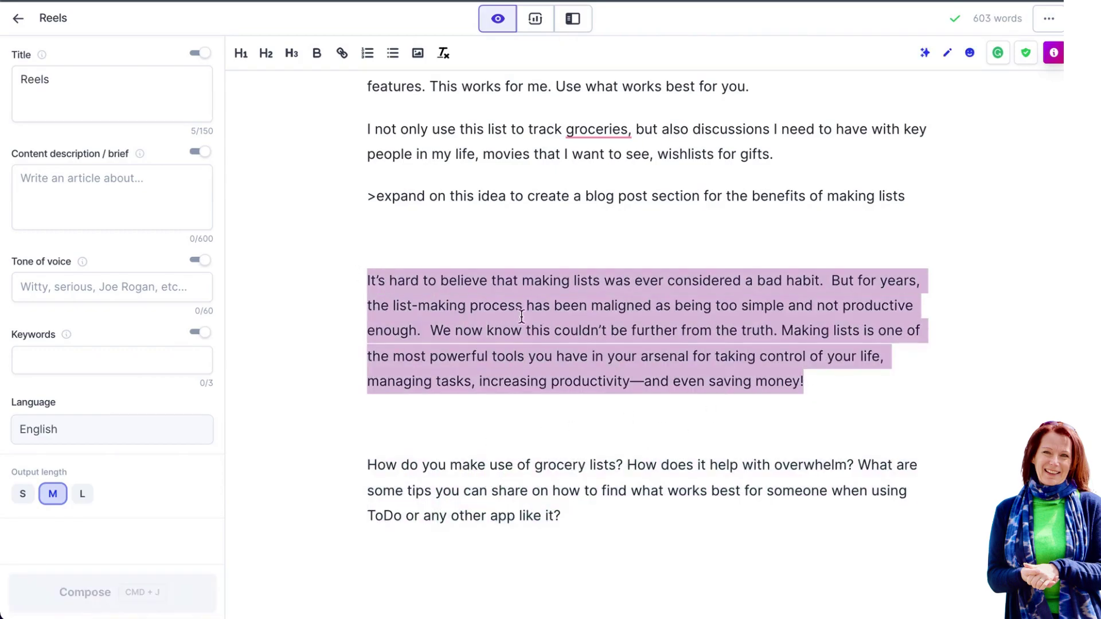
left_click(690, 361)
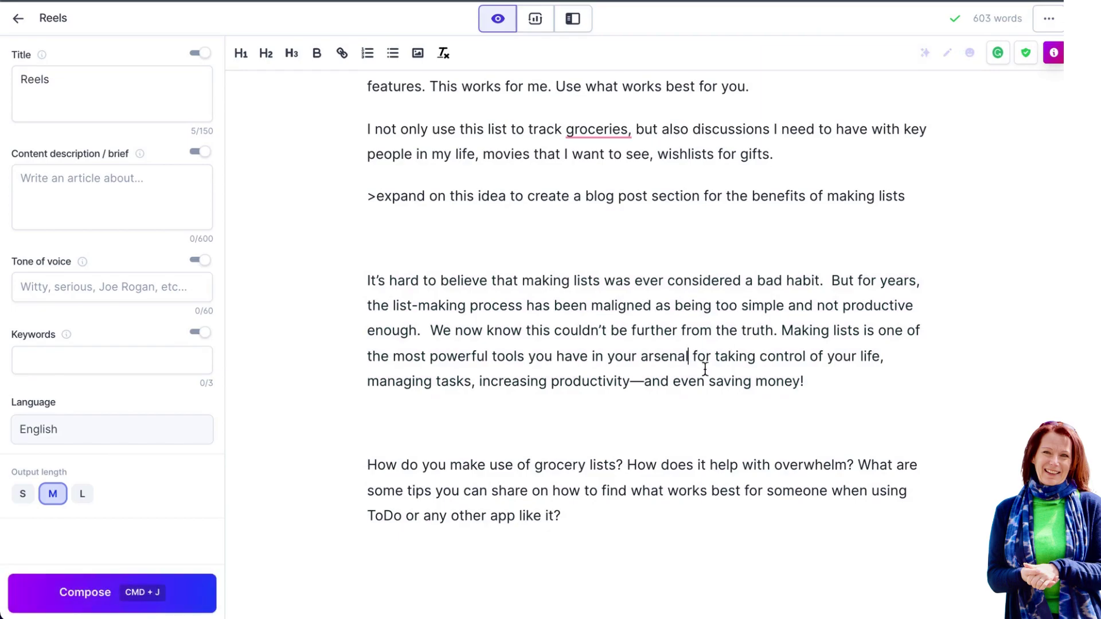
left_click(96, 592)
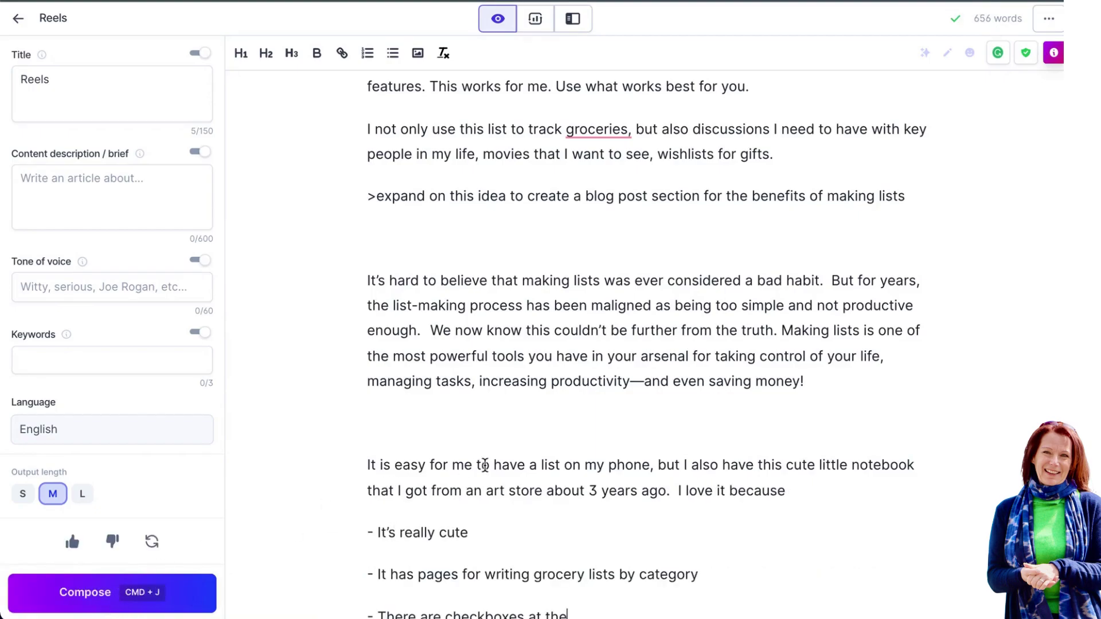
scroll(484, 464, "down", 5)
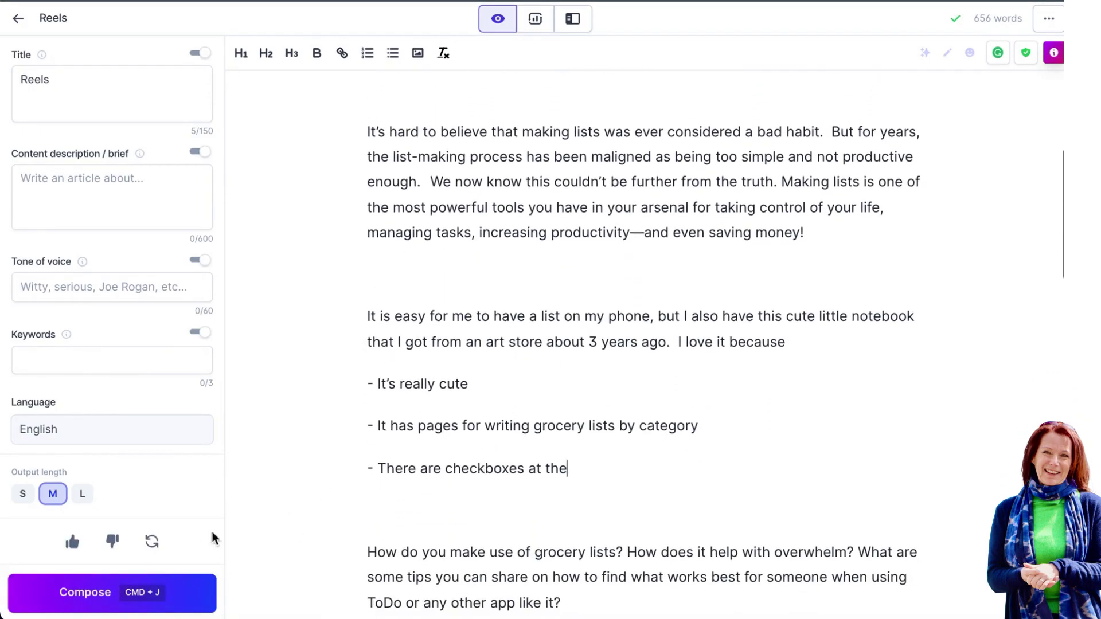
left_click(183, 594)
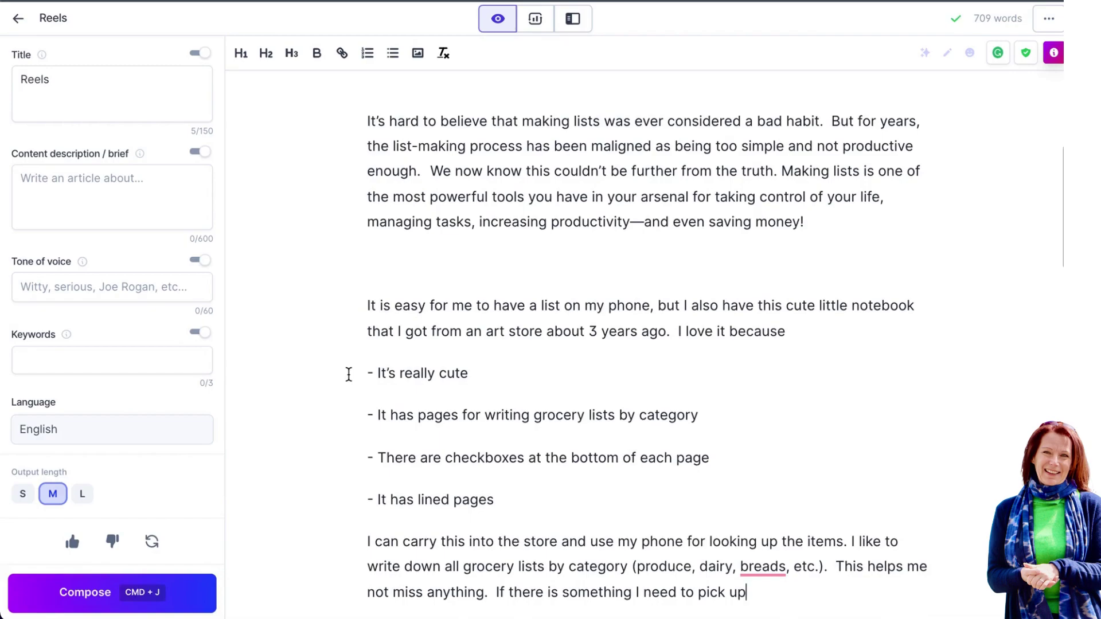
scroll(349, 375, "down", 1)
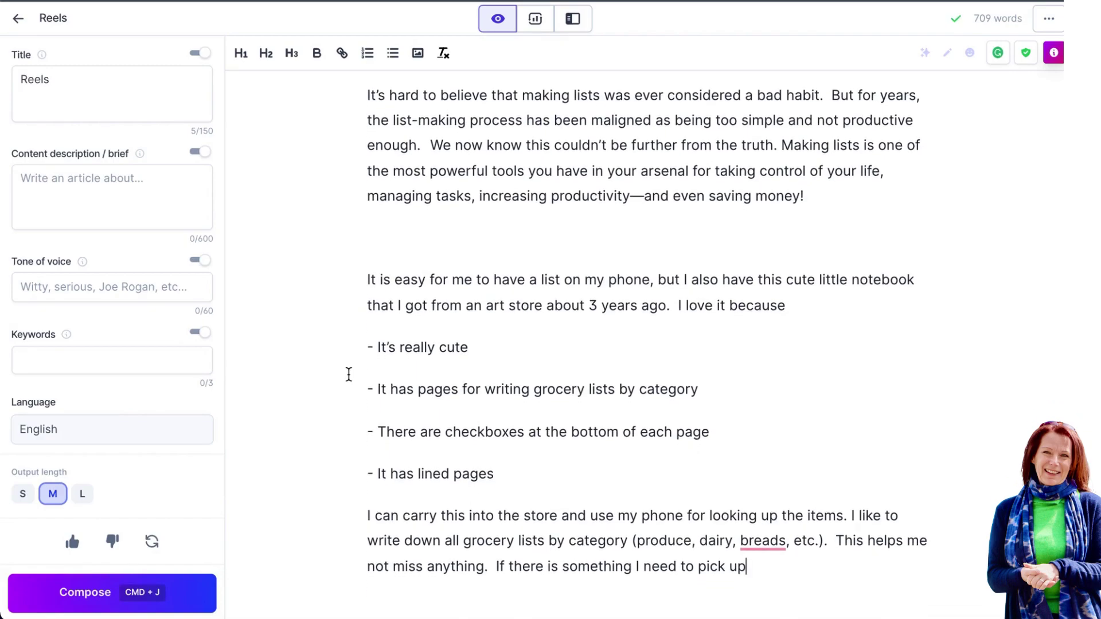
Compose once more to finish the notebook paragraph, then delete the '>This could be…' through 'organized.' text
scroll(349, 374, "down", 3)
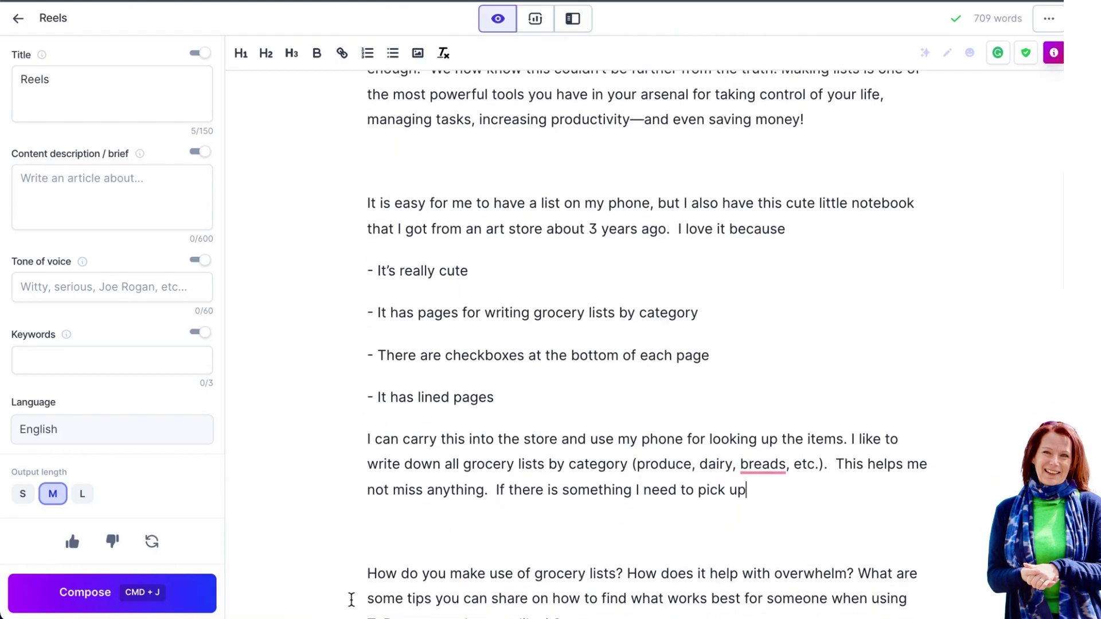
left_click(203, 604)
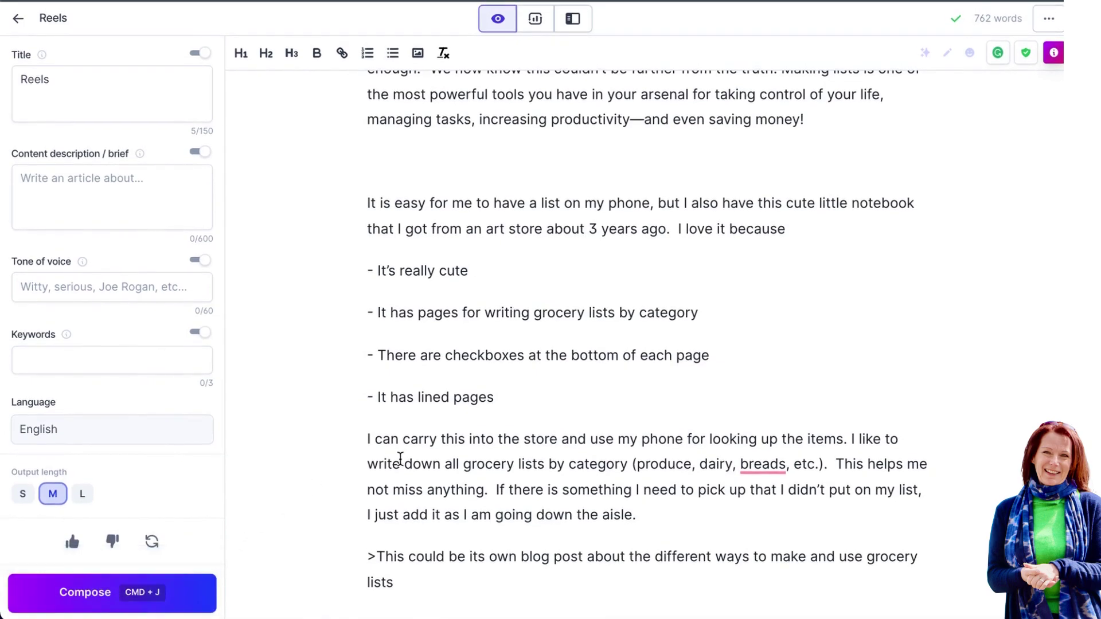
scroll(402, 457, "down", 5)
left_click_drag(602, 484, 333, 319)
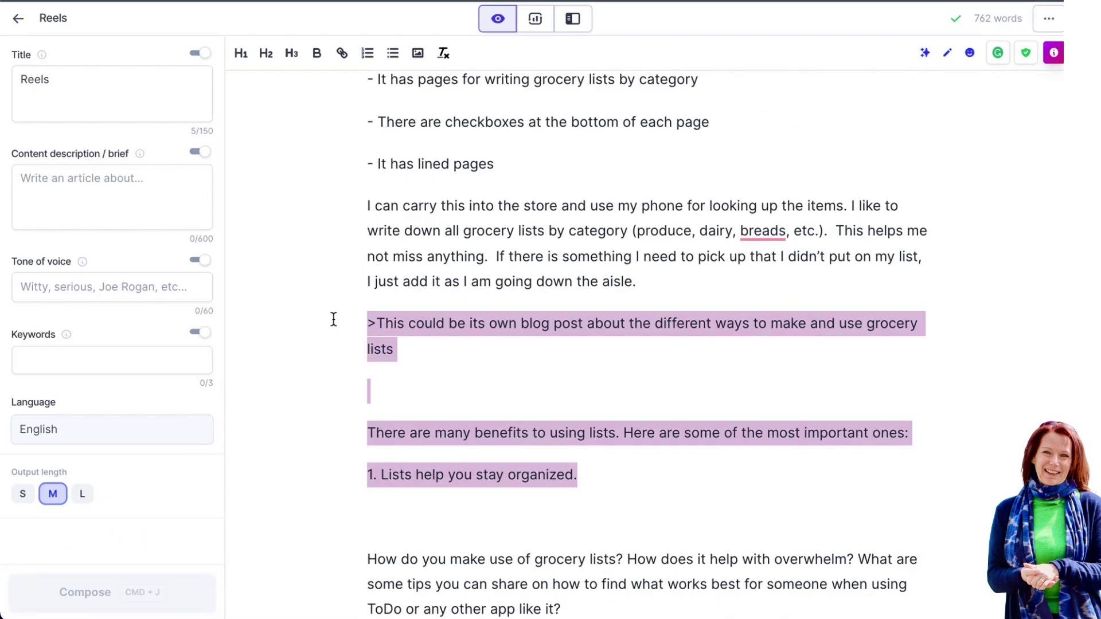
key("BackSpace")
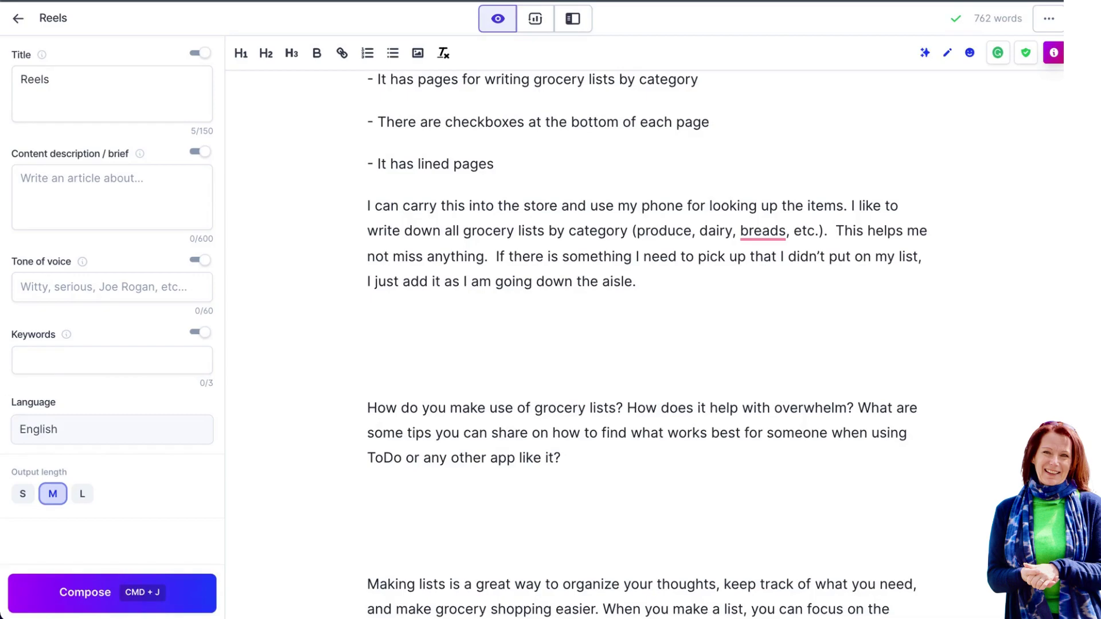
Compose a paragraph on making a list on your computer, then another after 'groceries.' on taking control
left_click(191, 583)
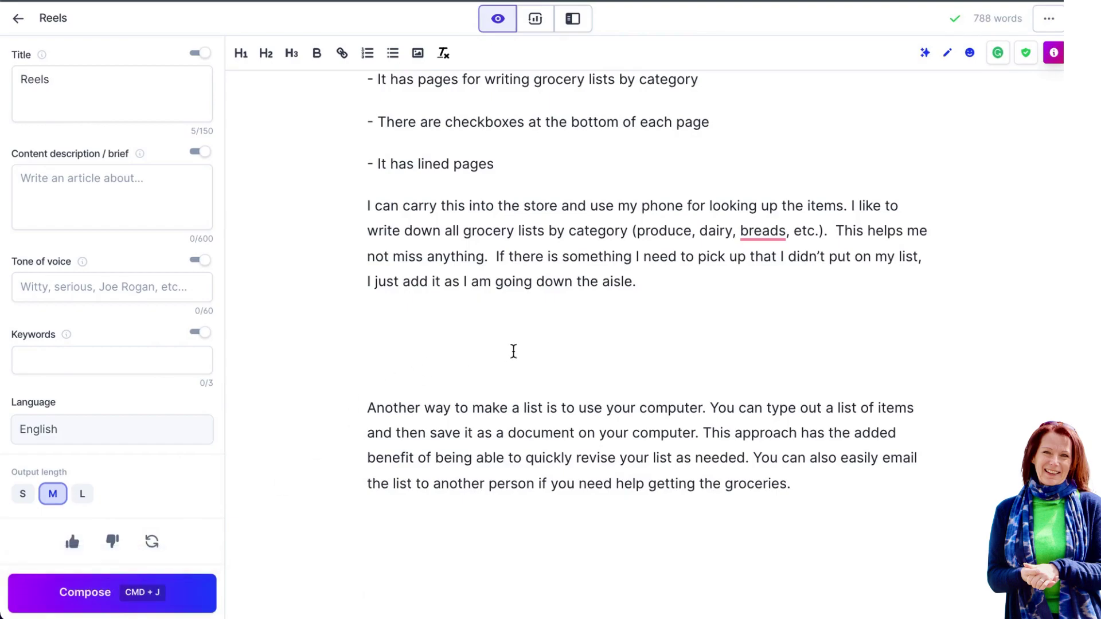
scroll(514, 351, "down", 2)
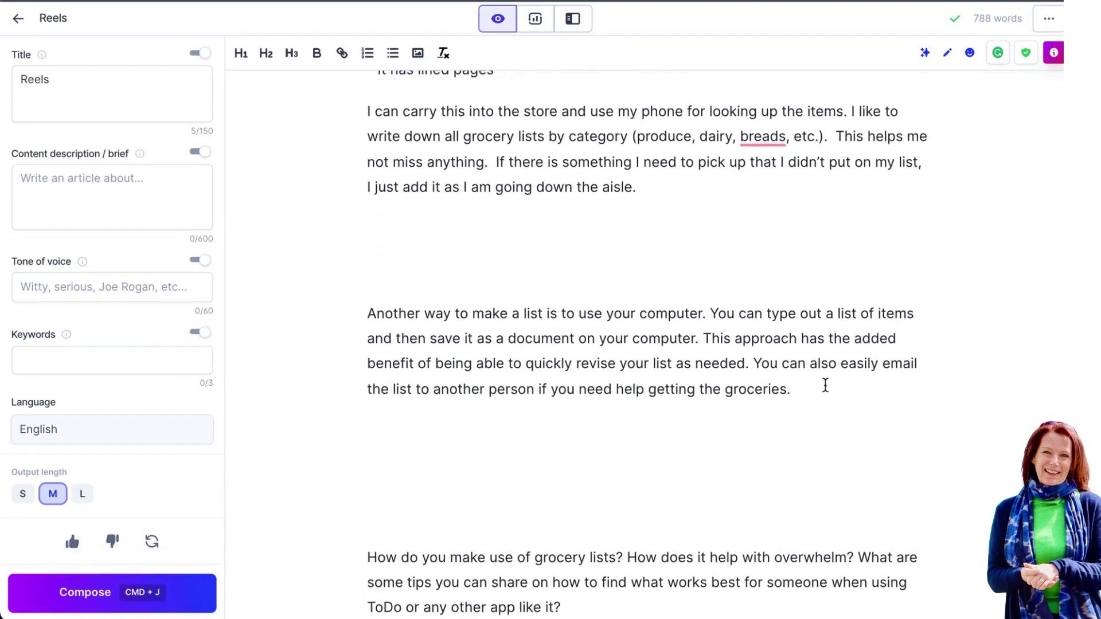
left_click(825, 386)
key("Return")
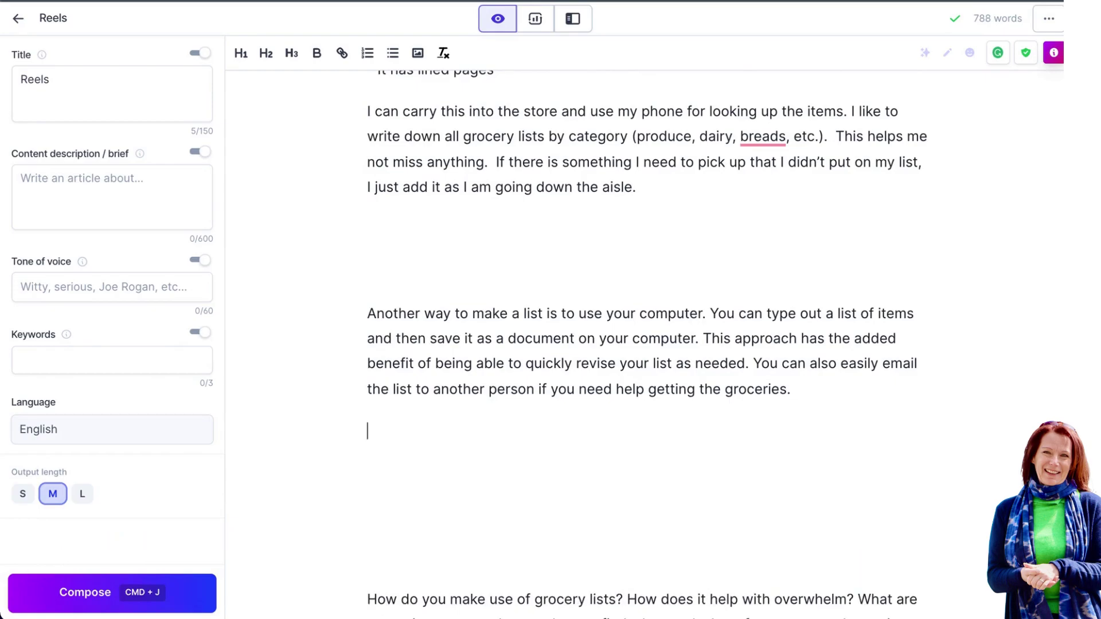
left_click(104, 600)
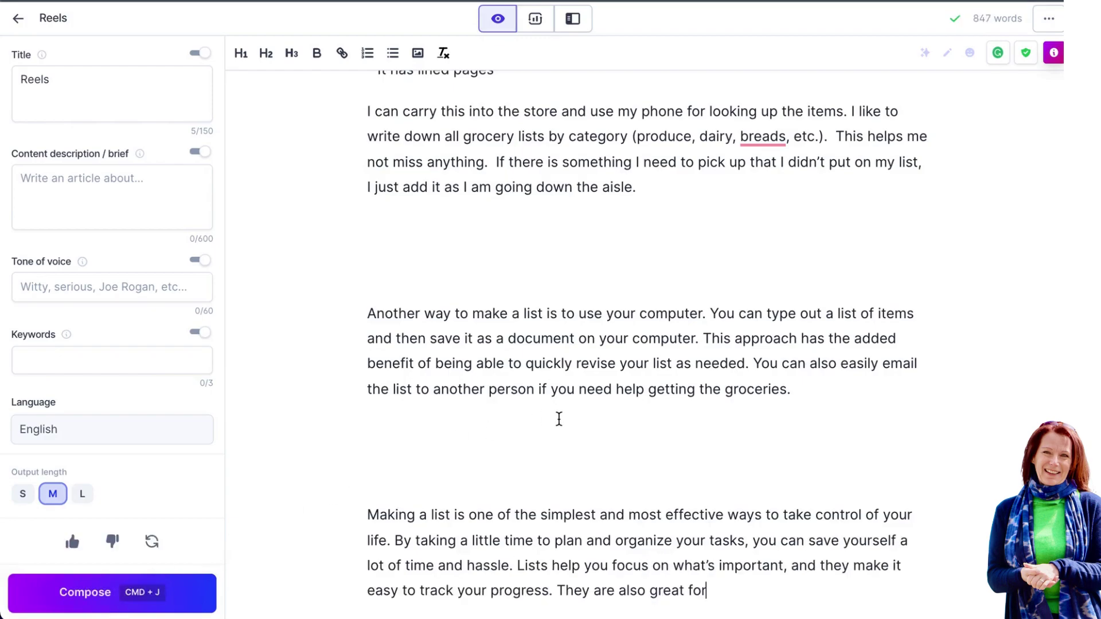
scroll(557, 421, "down", 1)
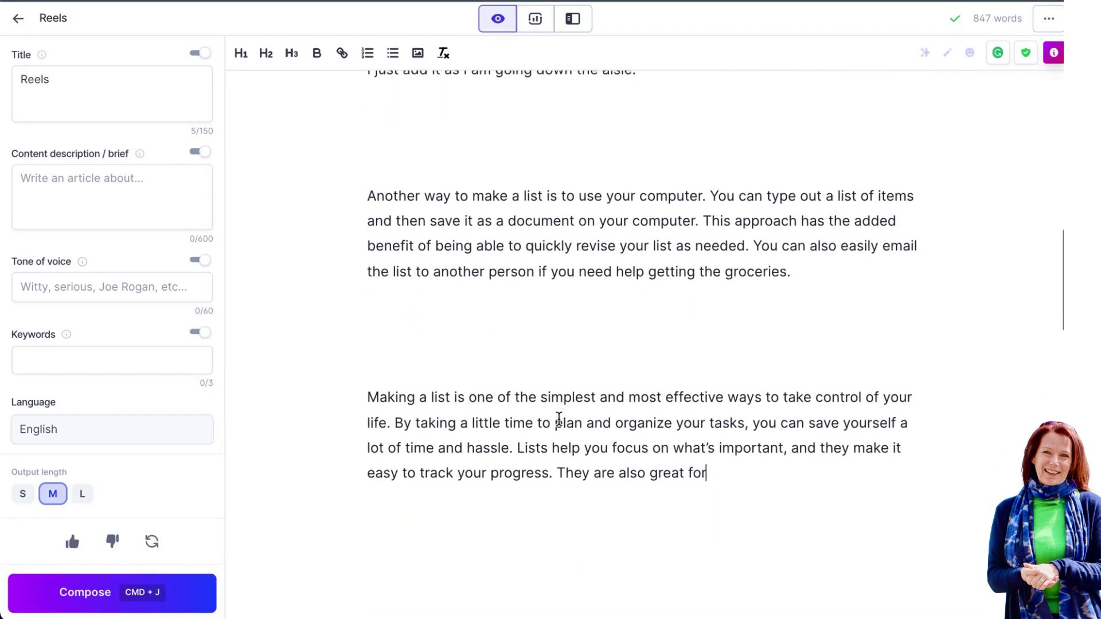
Remove the take-control paragraph and Compose twice for stress-free grocery shopping and a 'choose the method' closing
left_click_drag(725, 458, 342, 309)
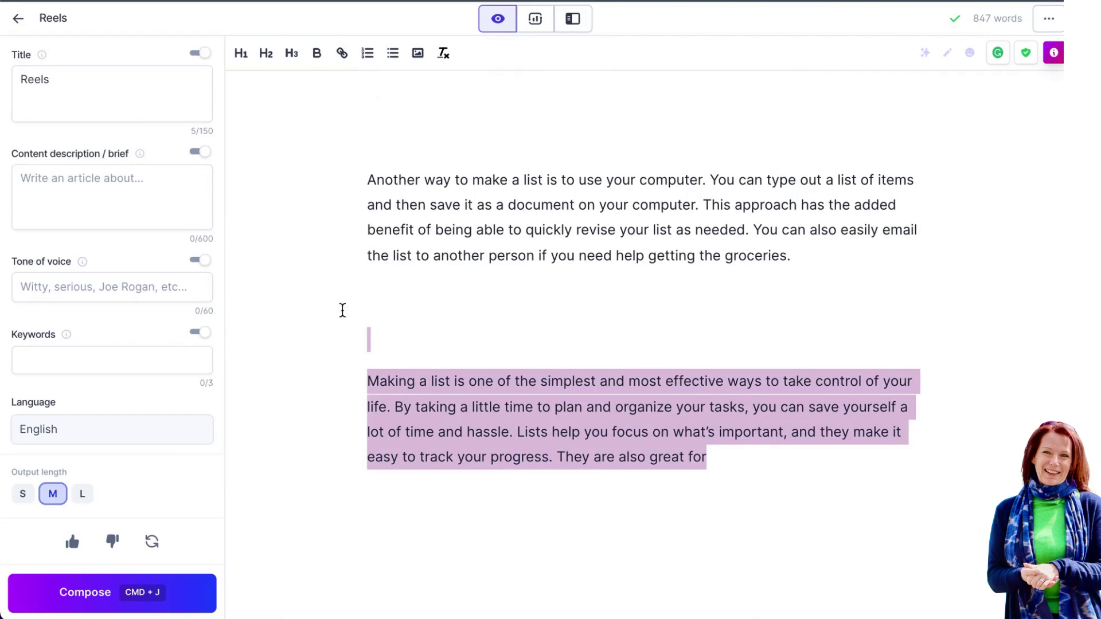
type("How do you make use of grocery lists? How does it help with overwhelm? What are some tips you can share on how to find what works best for someone when using ToDo or any other app like it?")
left_click(343, 315)
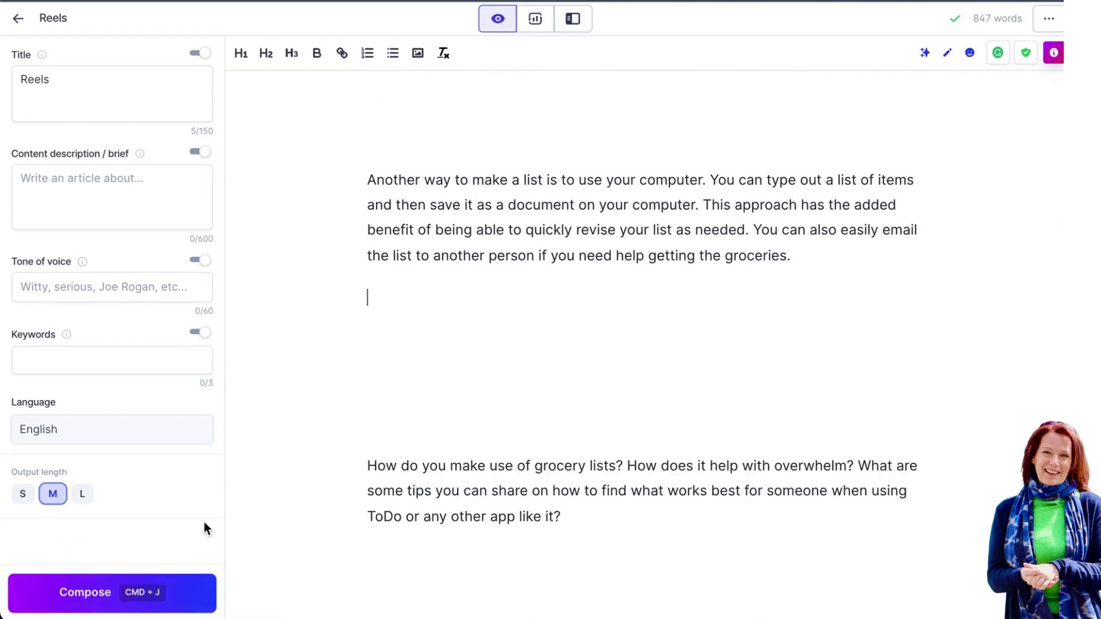
left_click(101, 607)
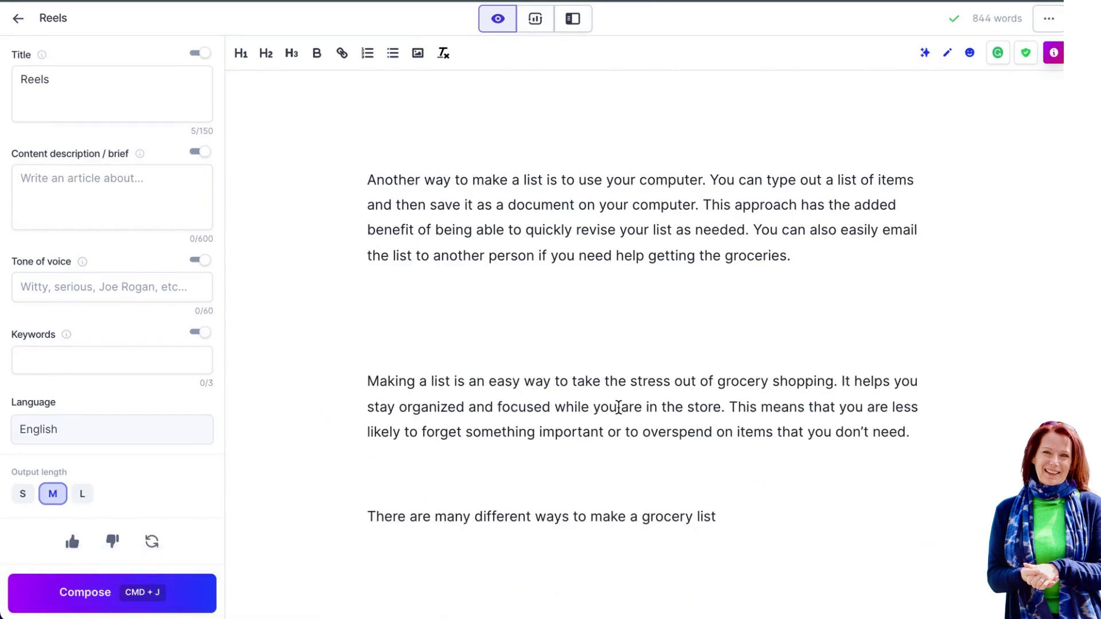
scroll(616, 407, "down", 1)
left_click(197, 590)
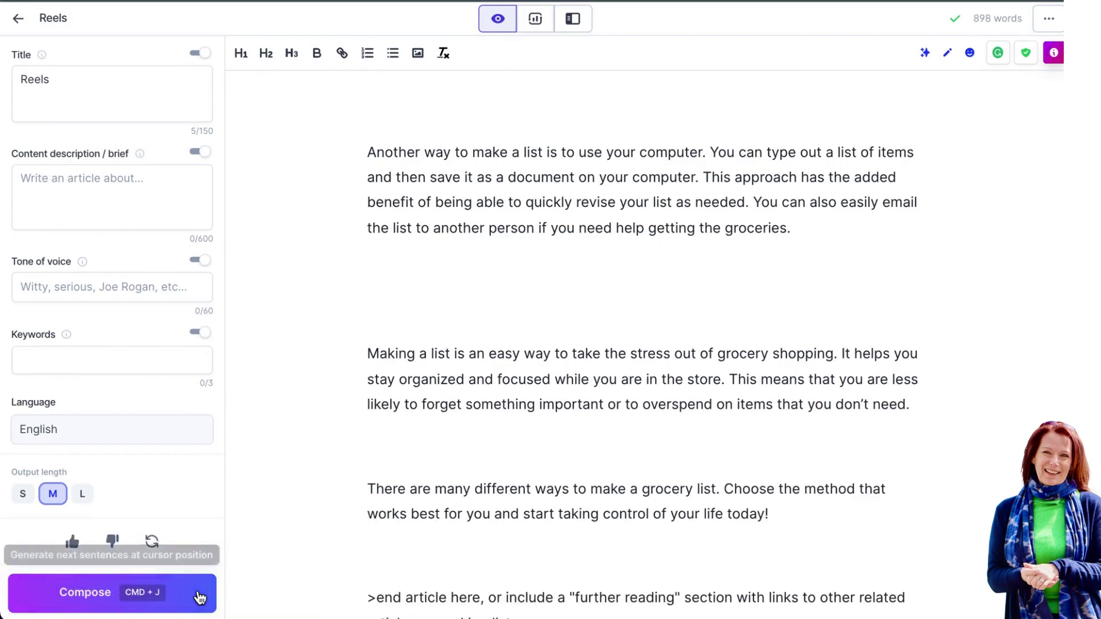
scroll(573, 516, "down", 2)
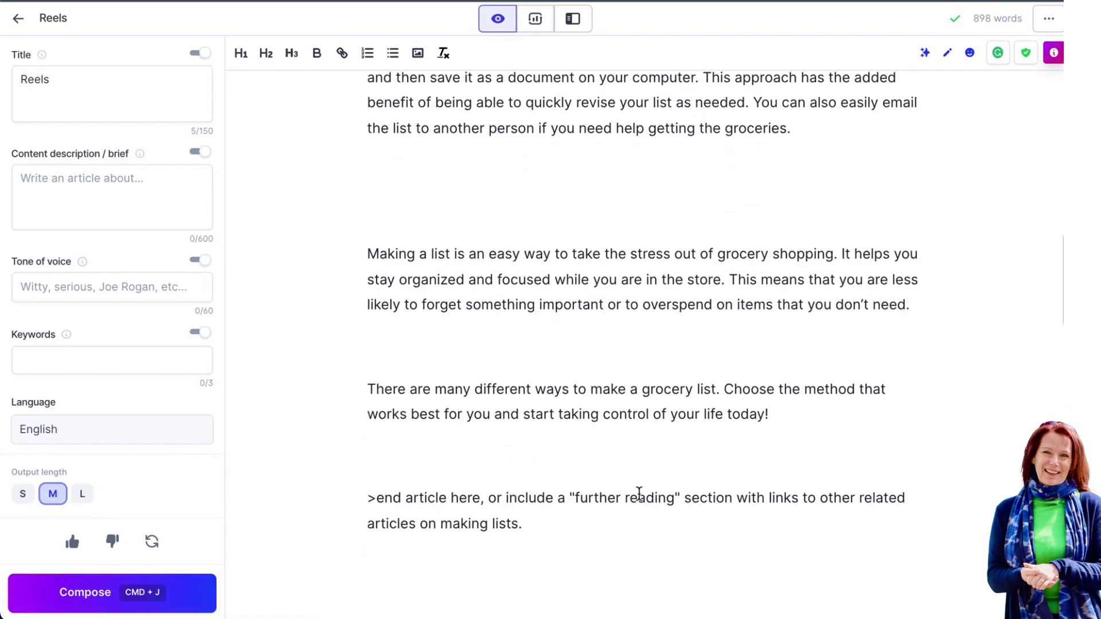
left_click_drag(573, 542, 343, 453)
Delete the '>end article' note and select '>expand on this idea to create a blog post section for' for reuse
key("super+j")
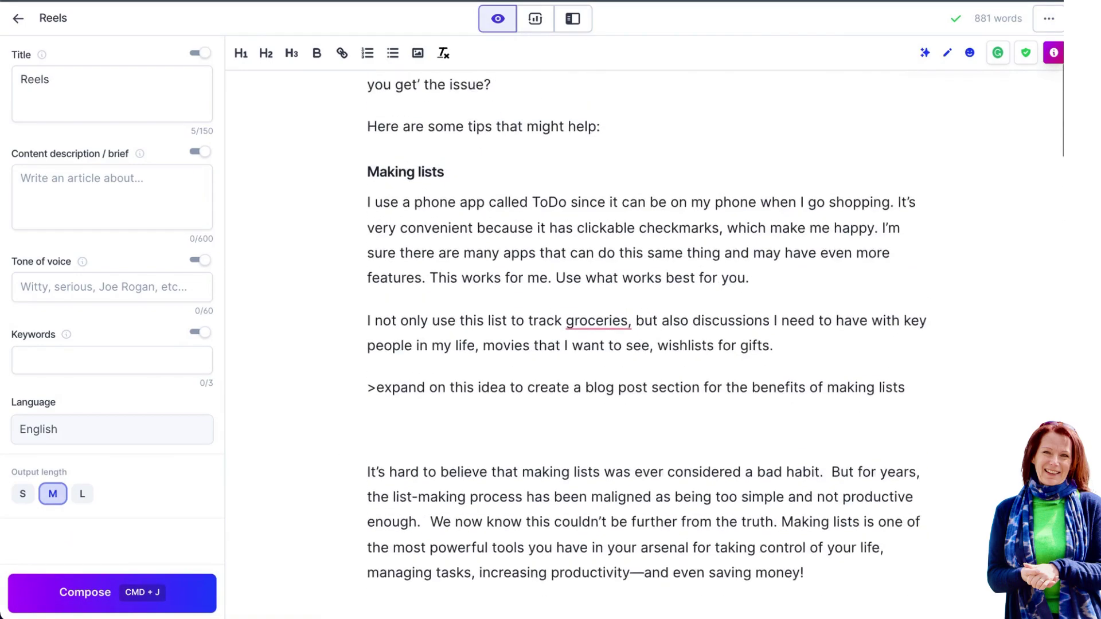
scroll(644, 340, "up", 2)
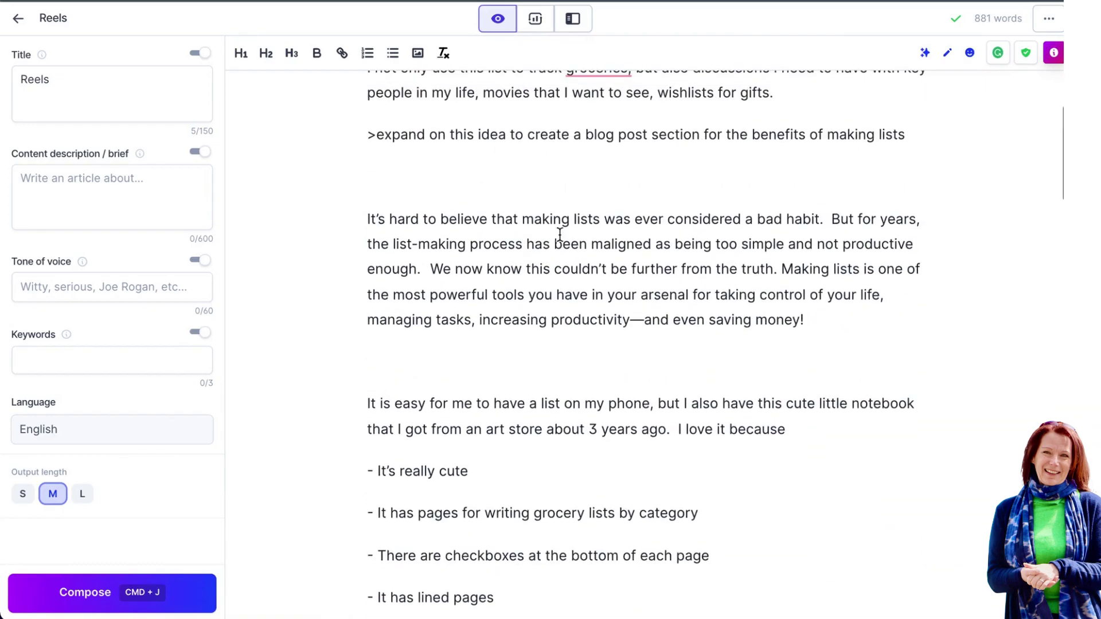
left_click_drag(908, 135, 355, 139)
left_click(489, 165)
left_click_drag(723, 136, 338, 130)
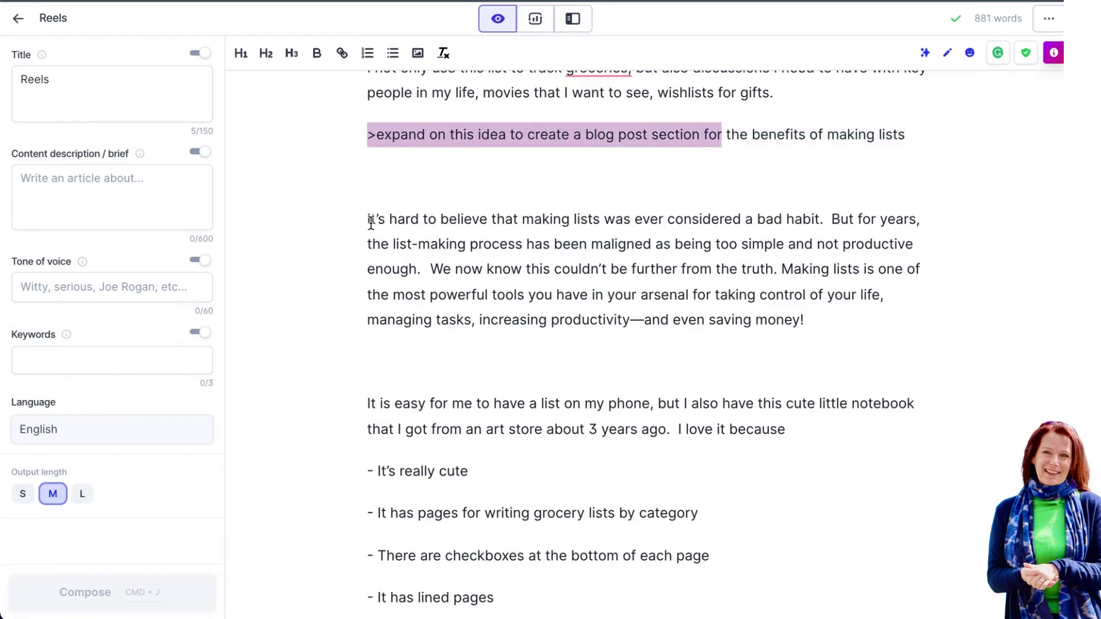
scroll(371, 223, "down", 20)
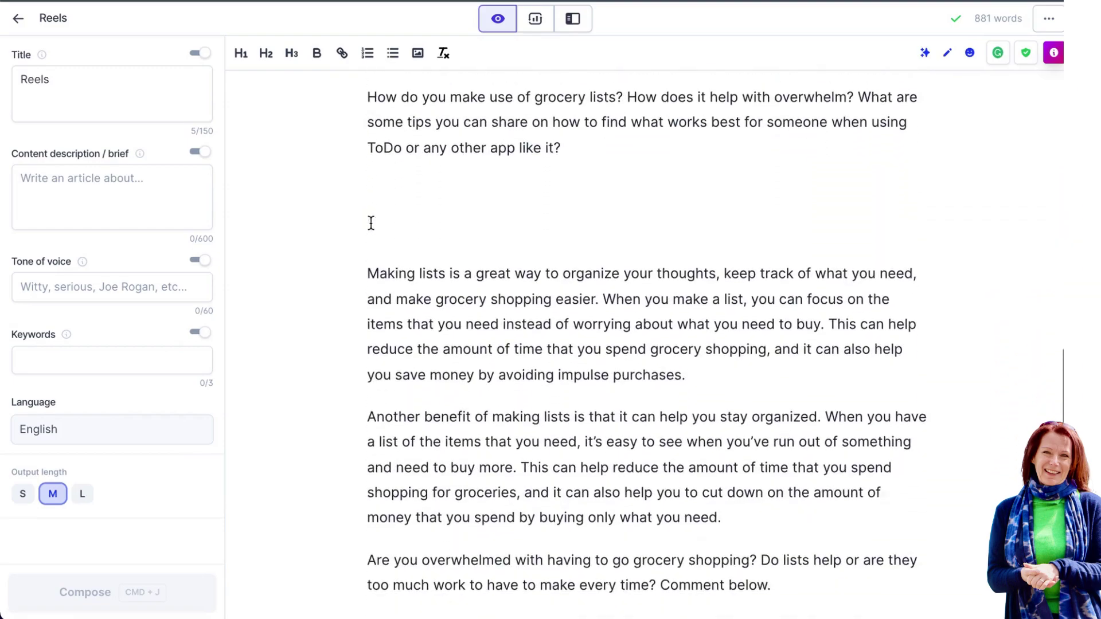
scroll(371, 223, "down", 13)
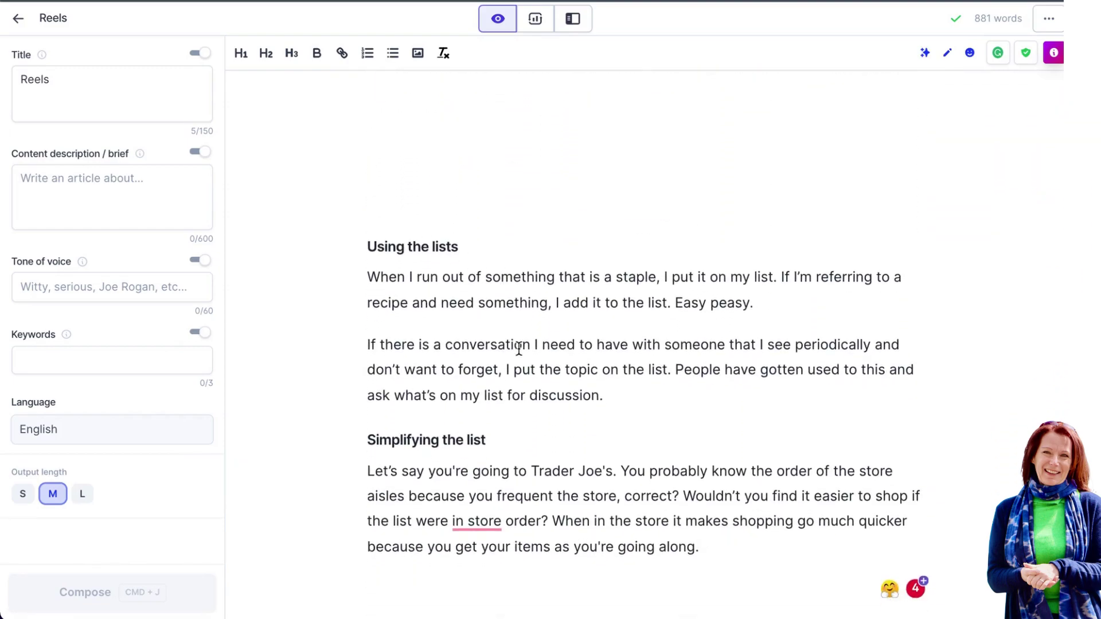
left_click(651, 389)
key("Return")
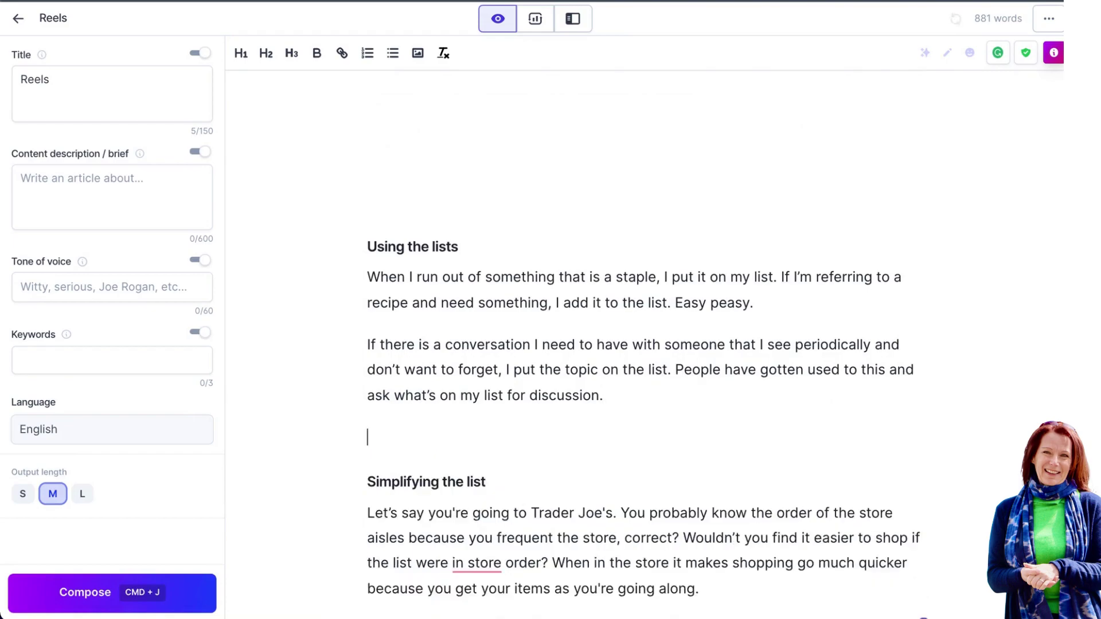
key("Return")
type(">expand on this idea to create a blog post section for")
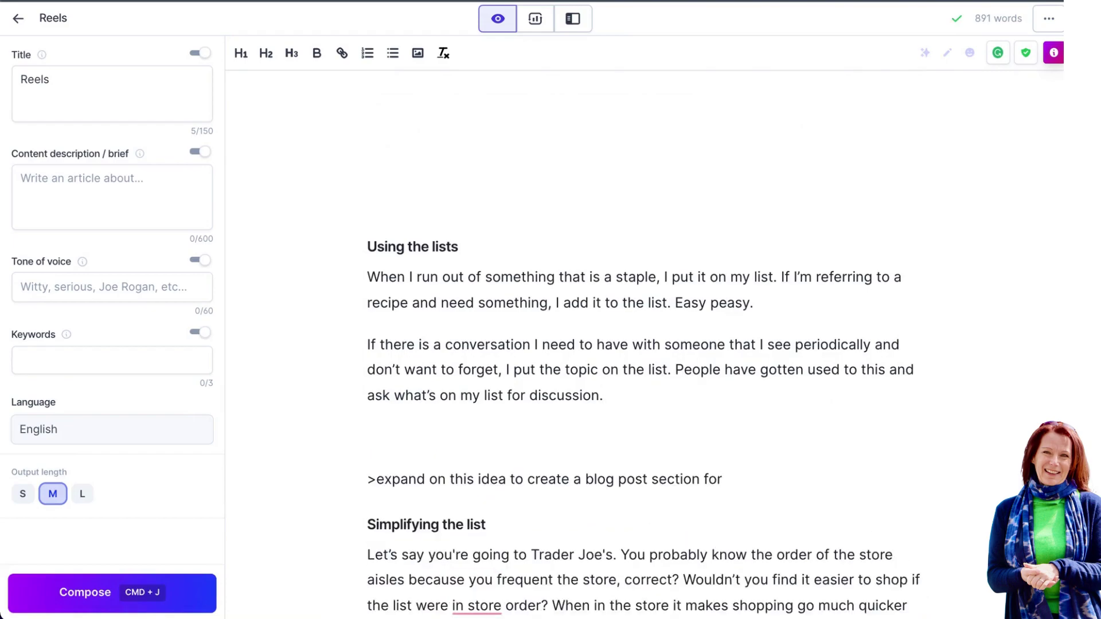
scroll(642, 344, "up", 15)
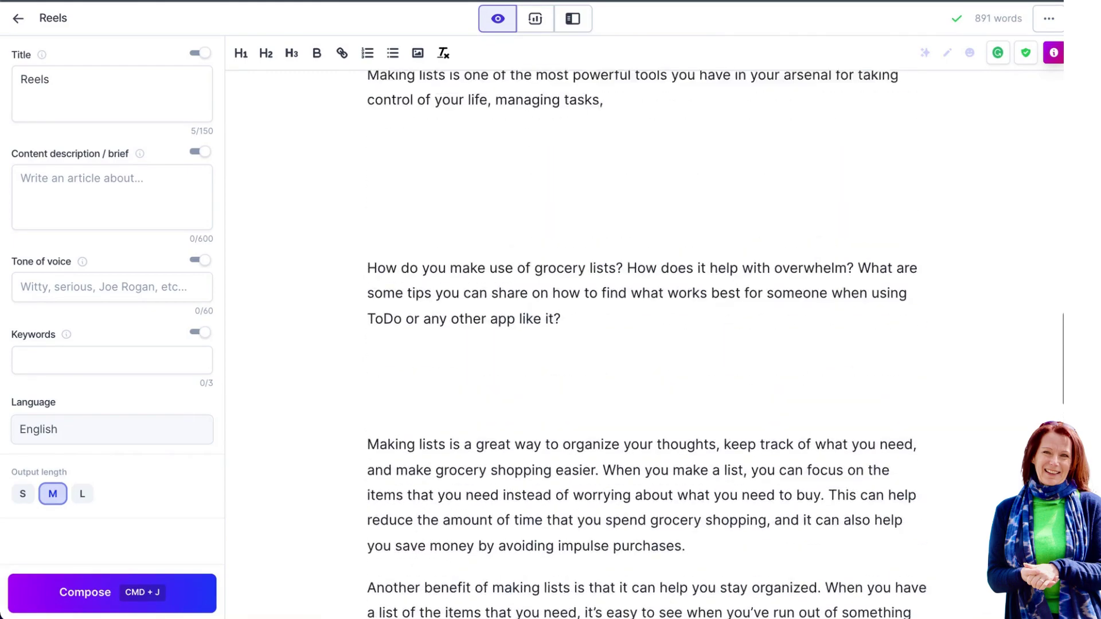
scroll(642, 344, "up", 15)
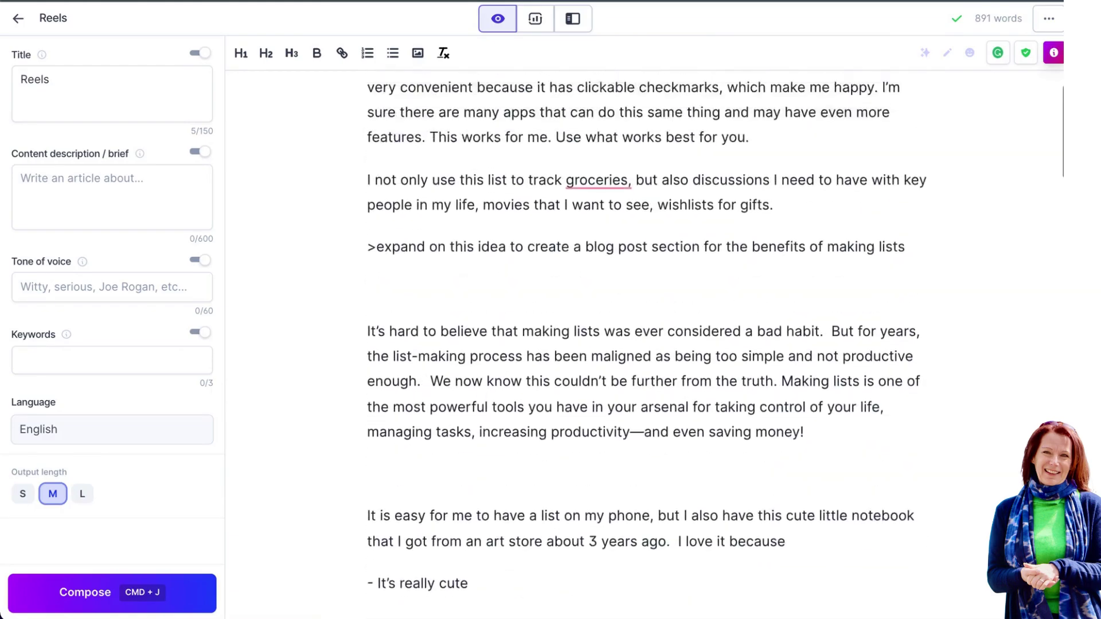
scroll(642, 344, "up", 5)
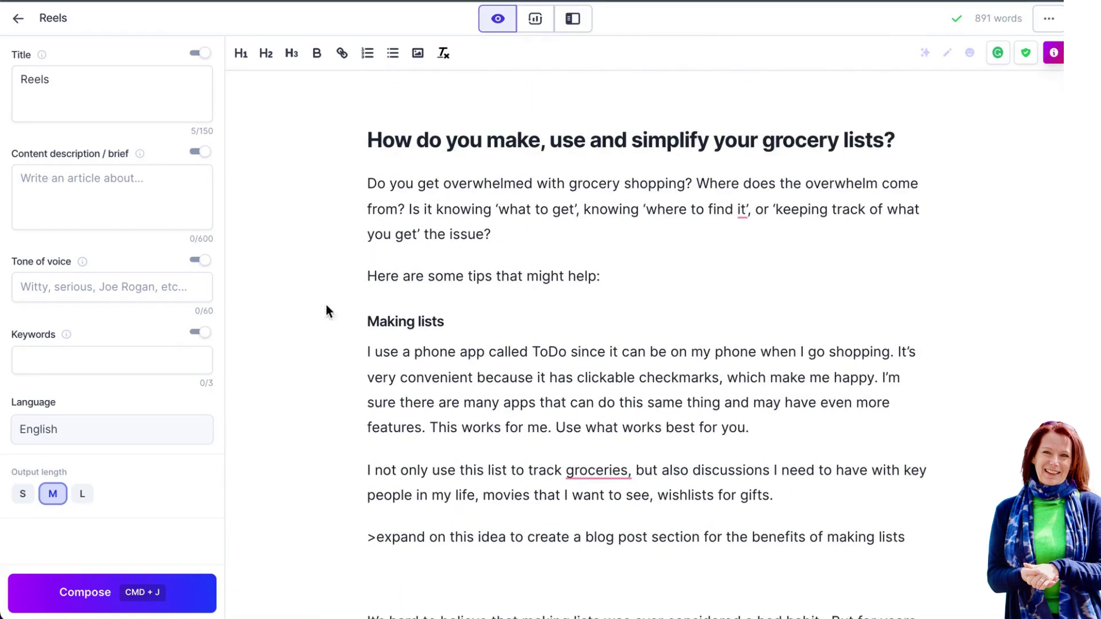
scroll(370, 349, "down", 10)
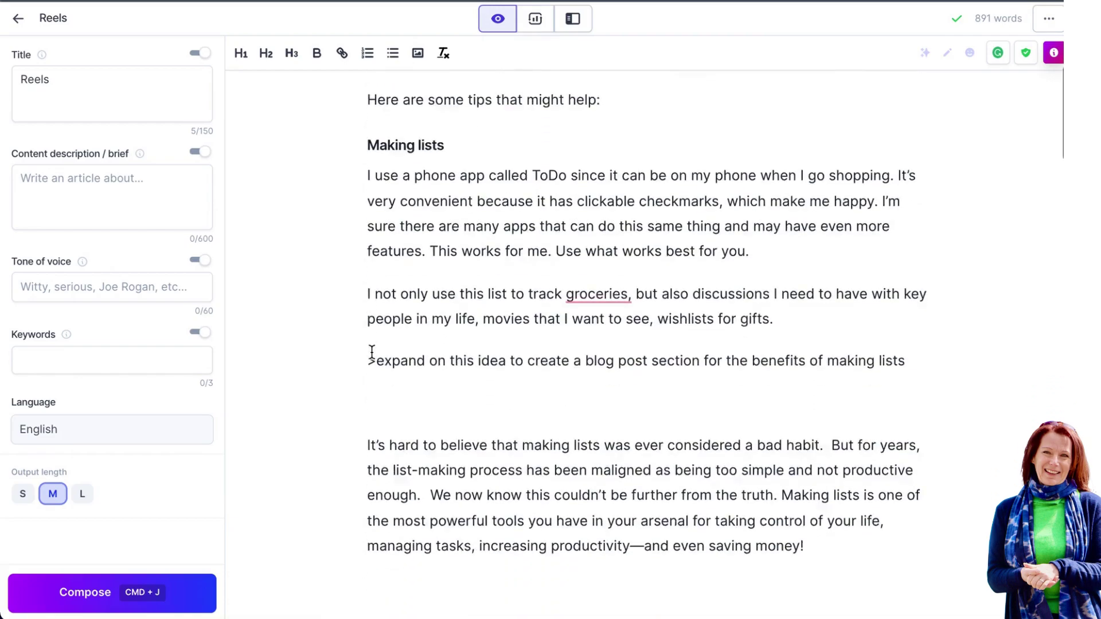
scroll(371, 351, "down", 3)
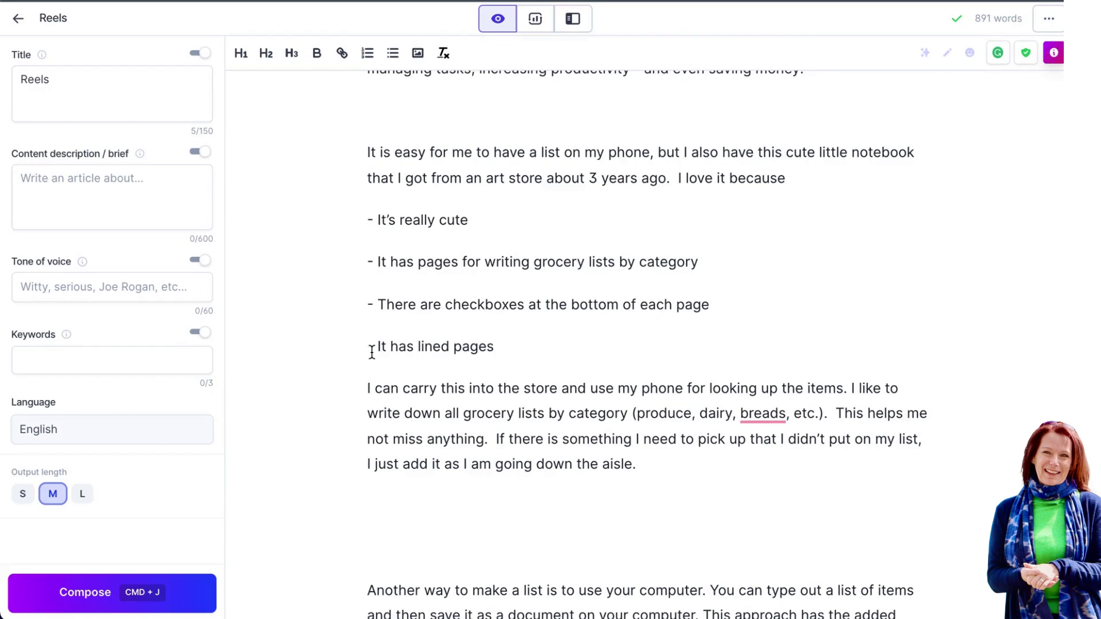
scroll(372, 352, "down", 10)
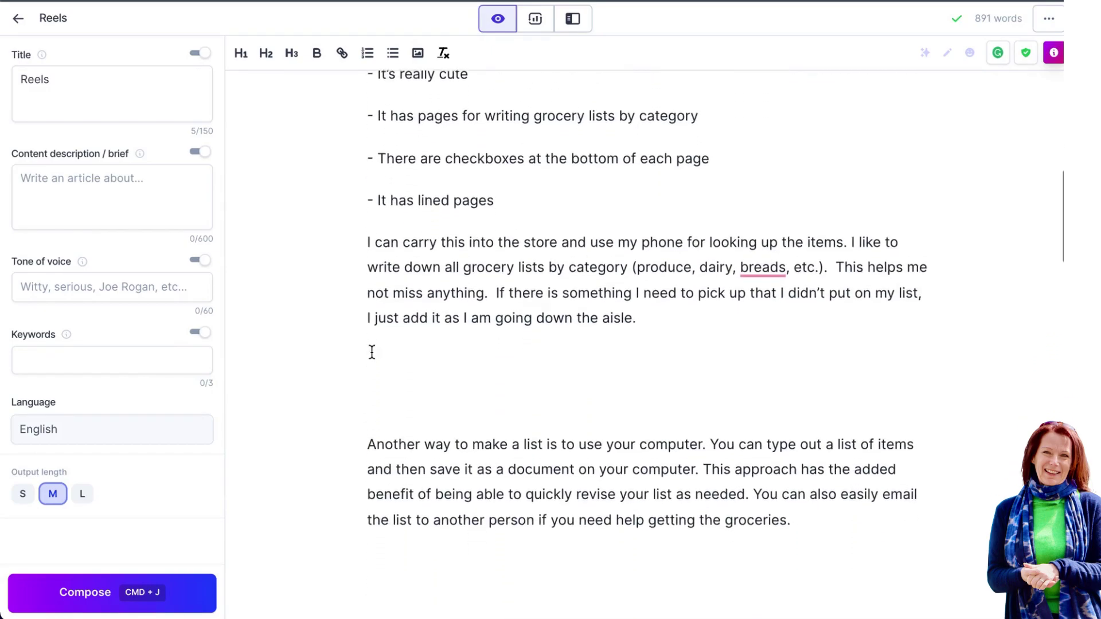
scroll(372, 352, "down", 12)
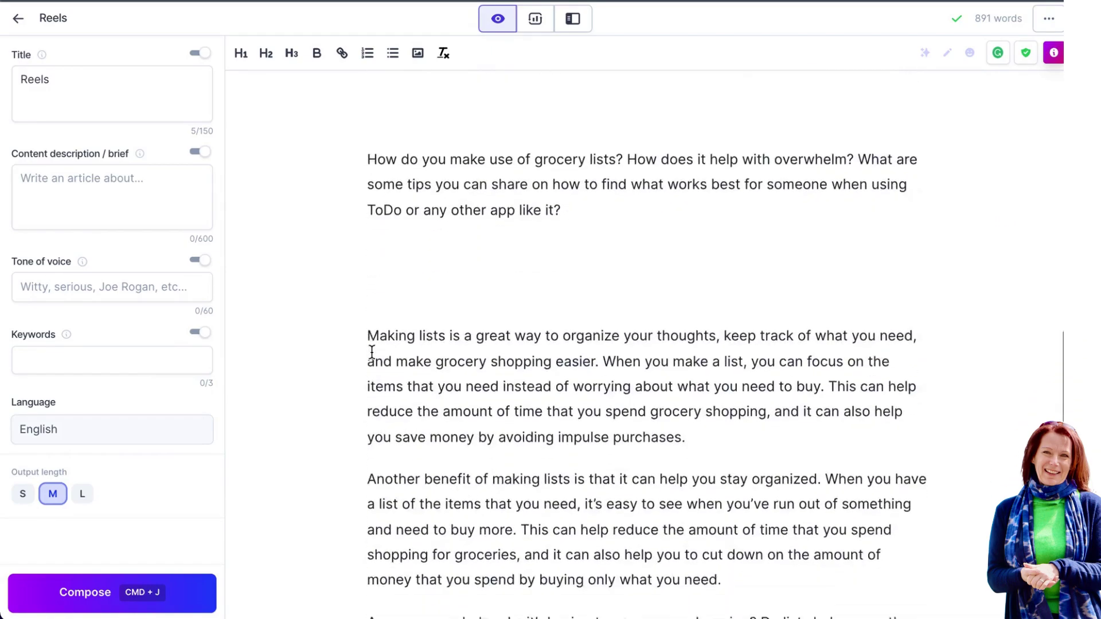
scroll(372, 352, "down", 6)
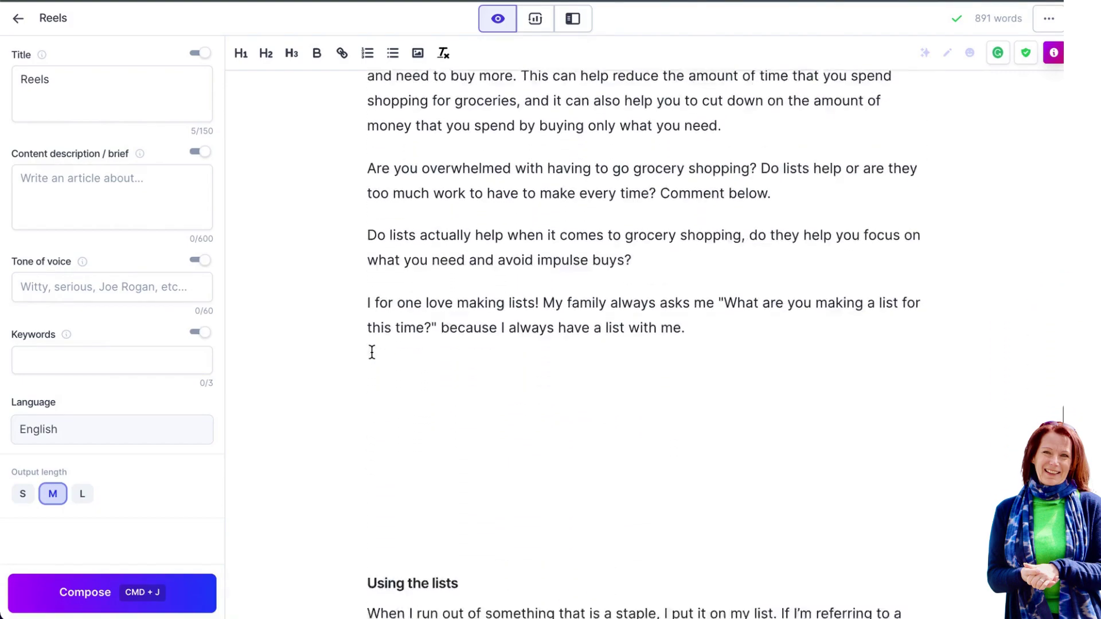
scroll(372, 352, "down", 1)
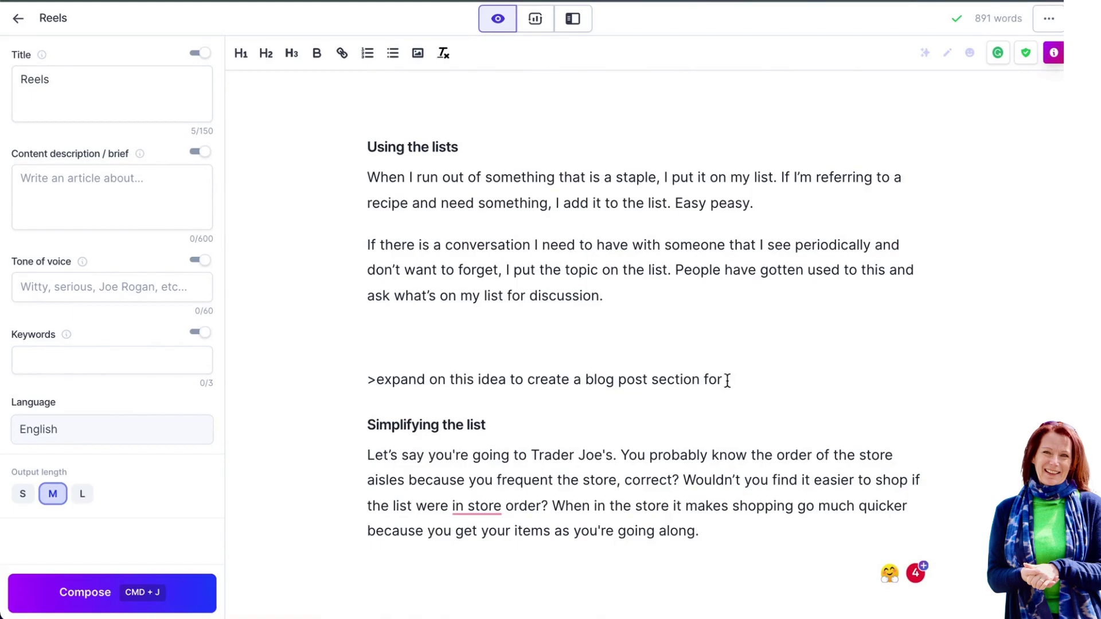
left_click_drag(726, 379, 345, 146)
key("ctrl+c")
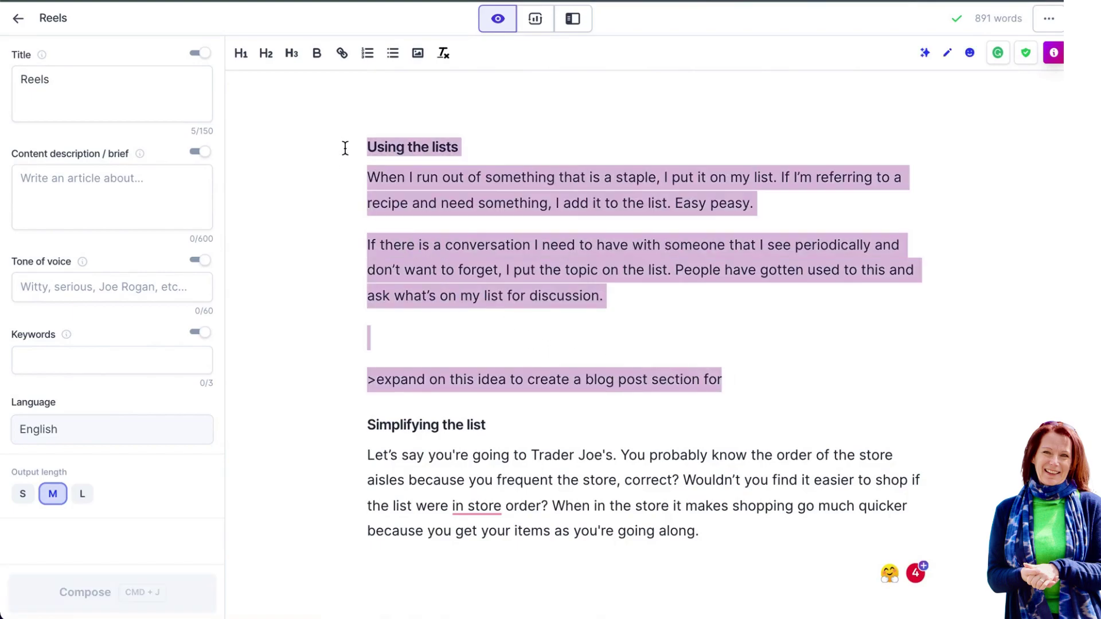
scroll(507, 178, "up", 15)
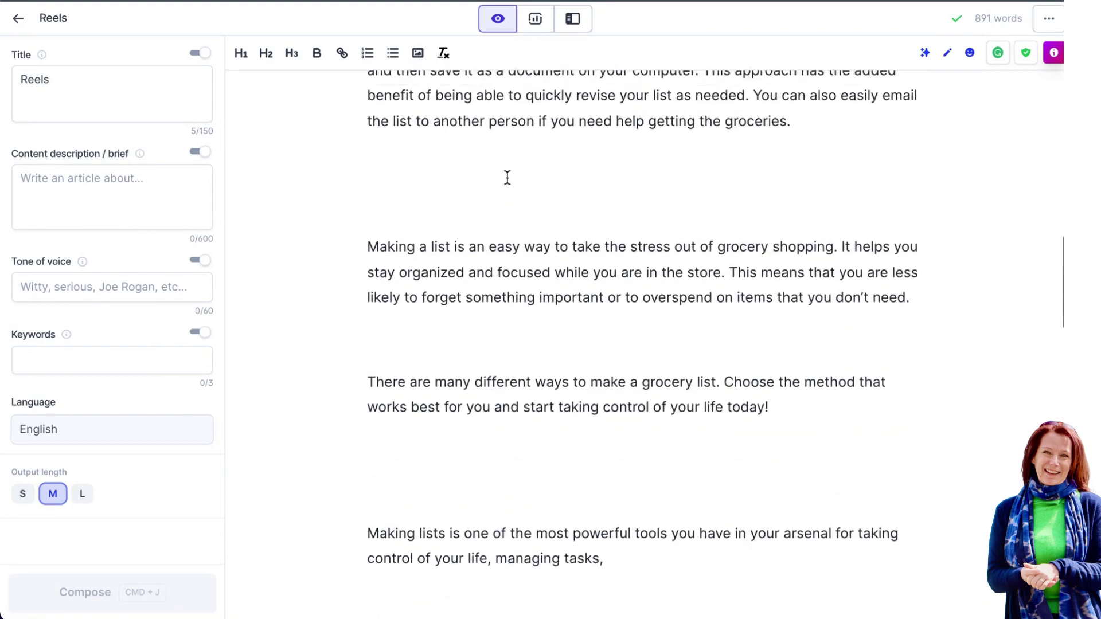
scroll(507, 178, "up", 4)
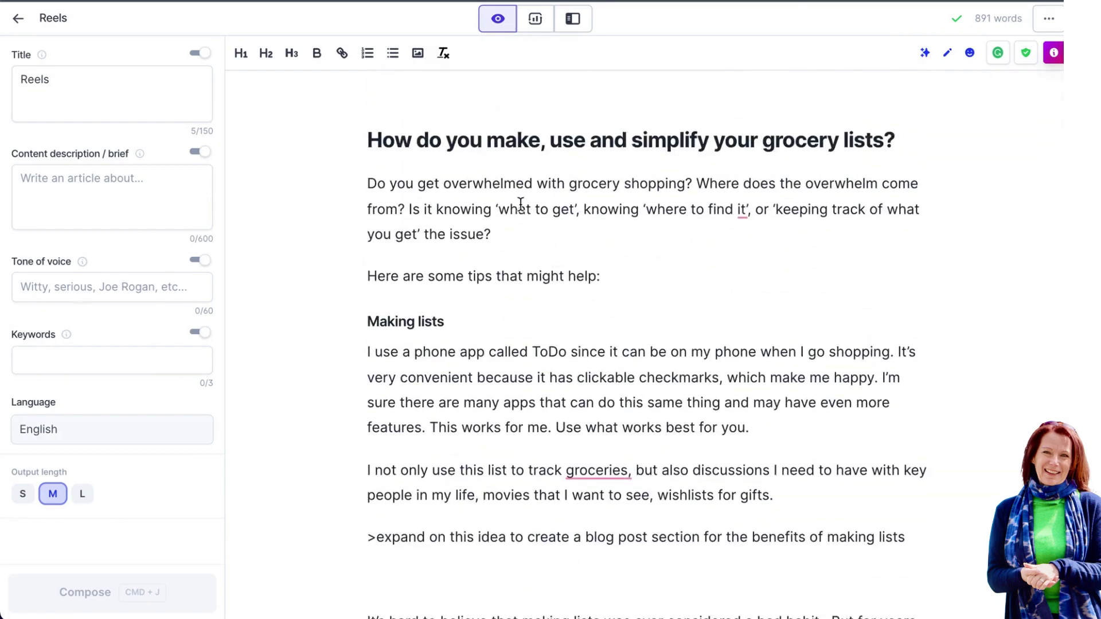
left_click(530, 228)
key("Return")
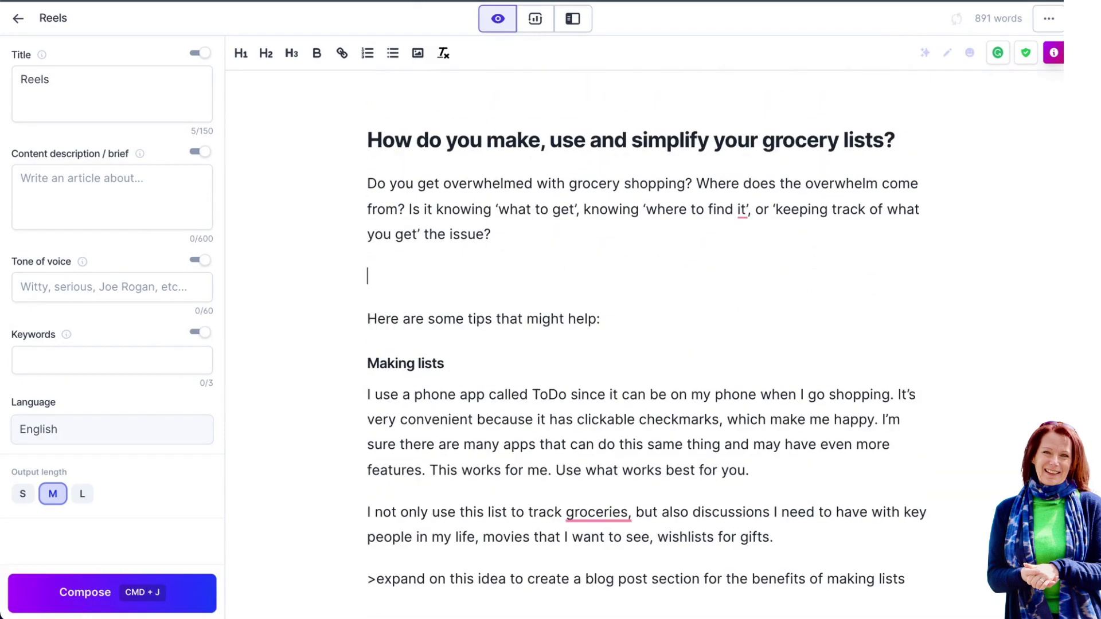
key("ctrl+v")
key("Return")
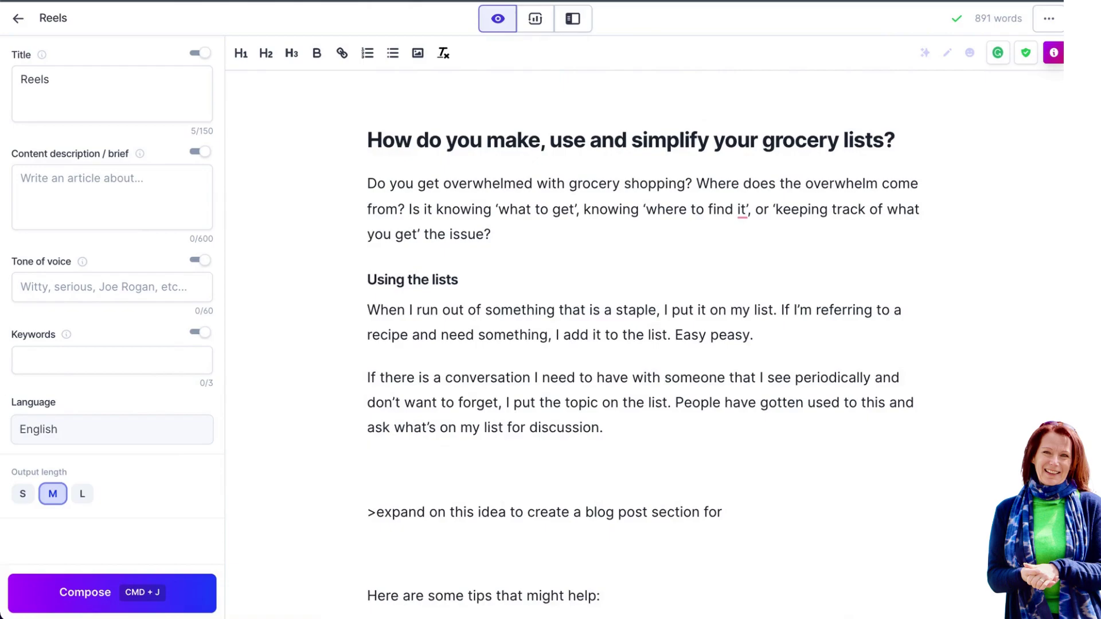
left_click_drag(614, 432, 369, 116)
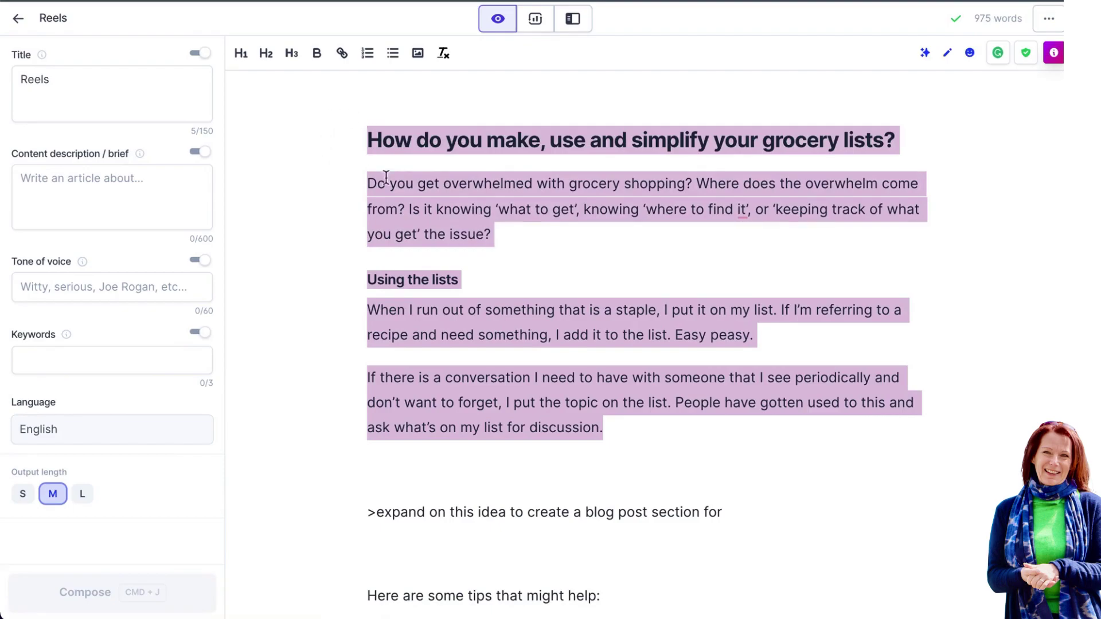
left_click(569, 264)
key("super+z")
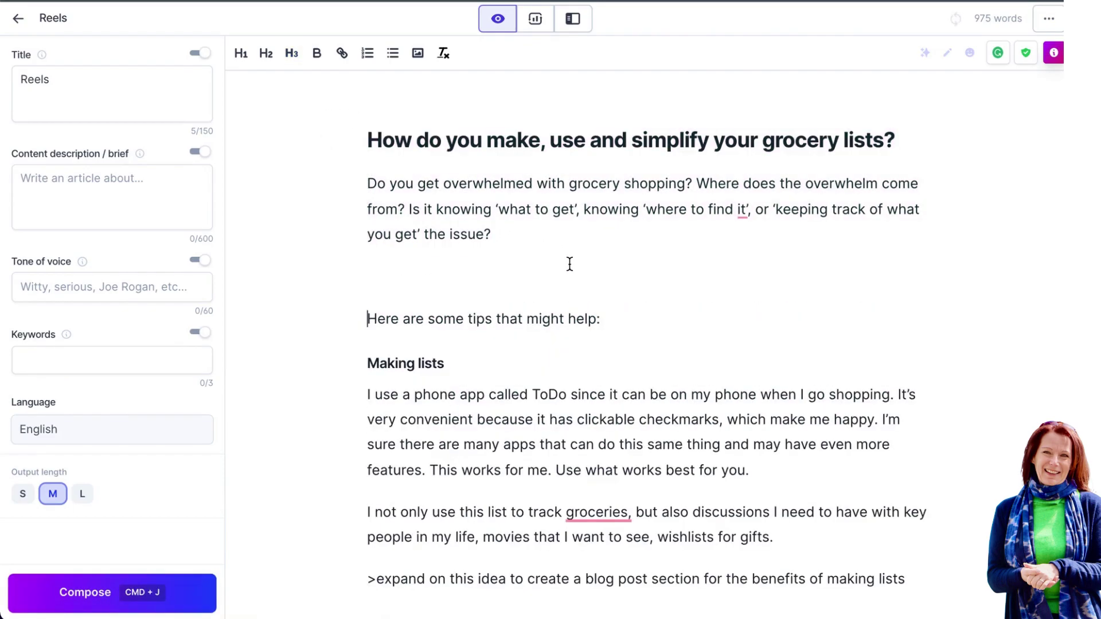
Type a *** divider on the empty line above Using the lists
scroll(570, 264, "down", 20)
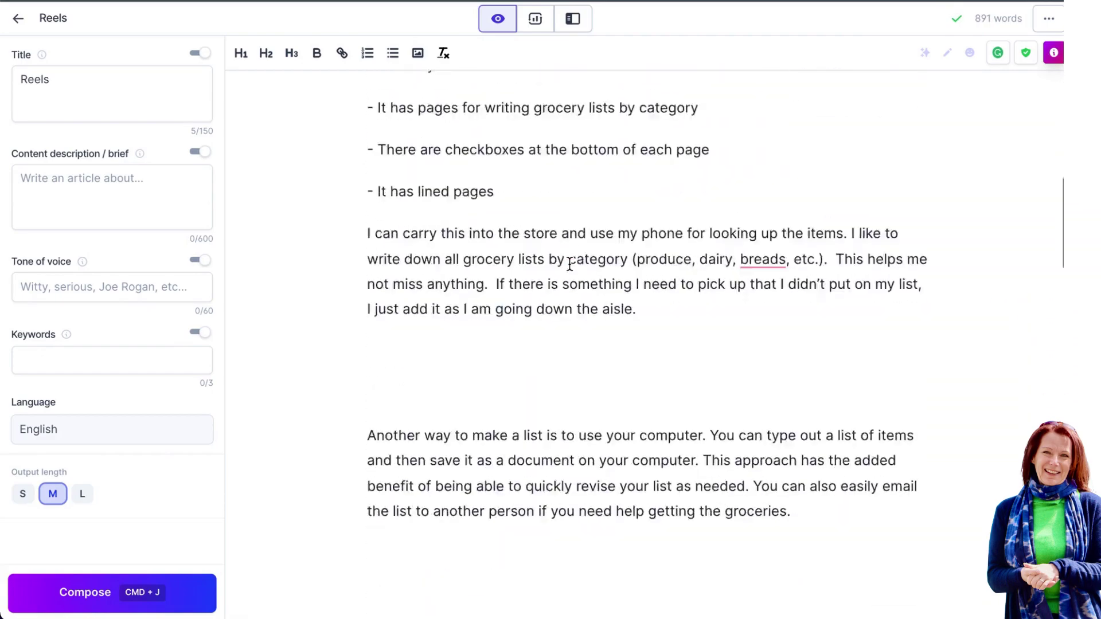
scroll(569, 264, "down", 18)
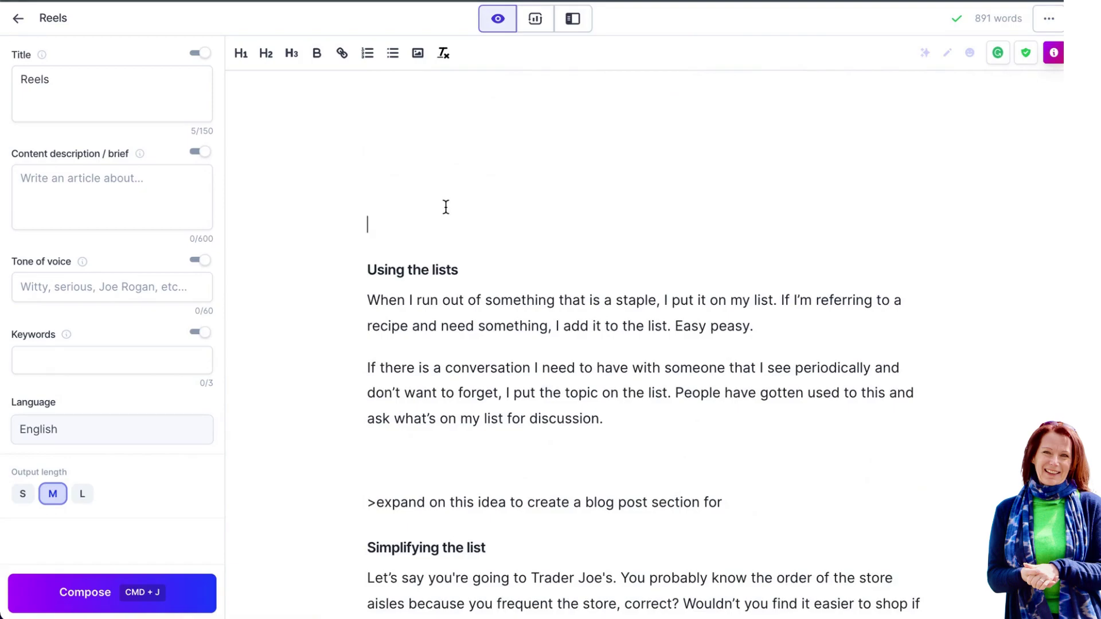
left_click(445, 207)
type("*")
Copy the article's title heading and paste it at the start of Using the lists
left_click_drag(405, 176, 391, 30)
left_click_drag(898, 135, 355, 139)
key("super+c")
scroll(427, 224, "down", 15)
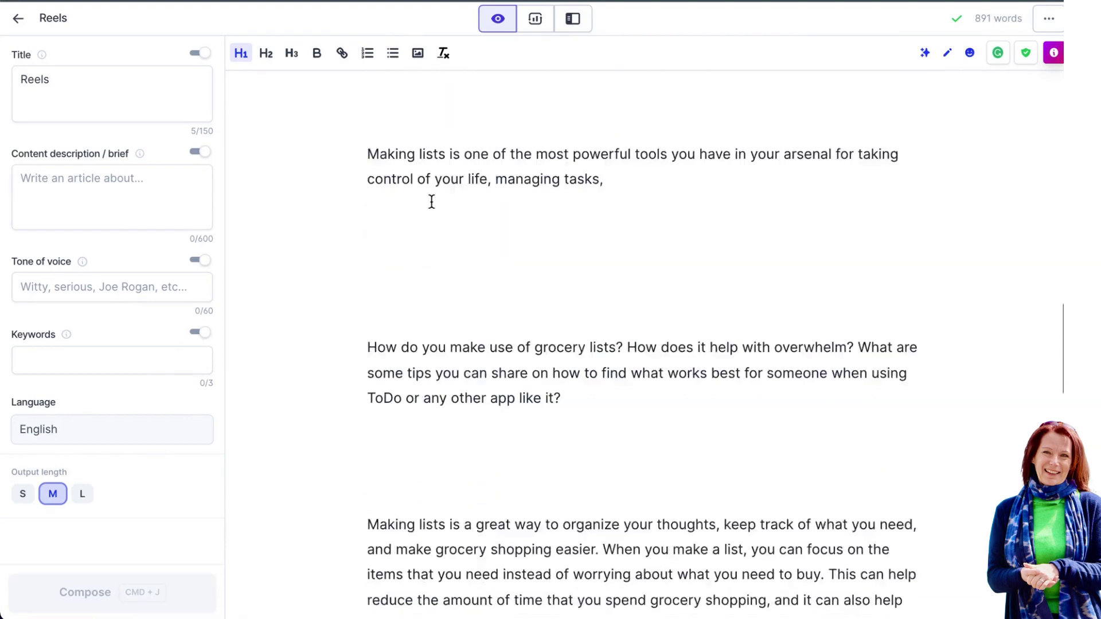
scroll(430, 200, "down", 7)
left_click(407, 190)
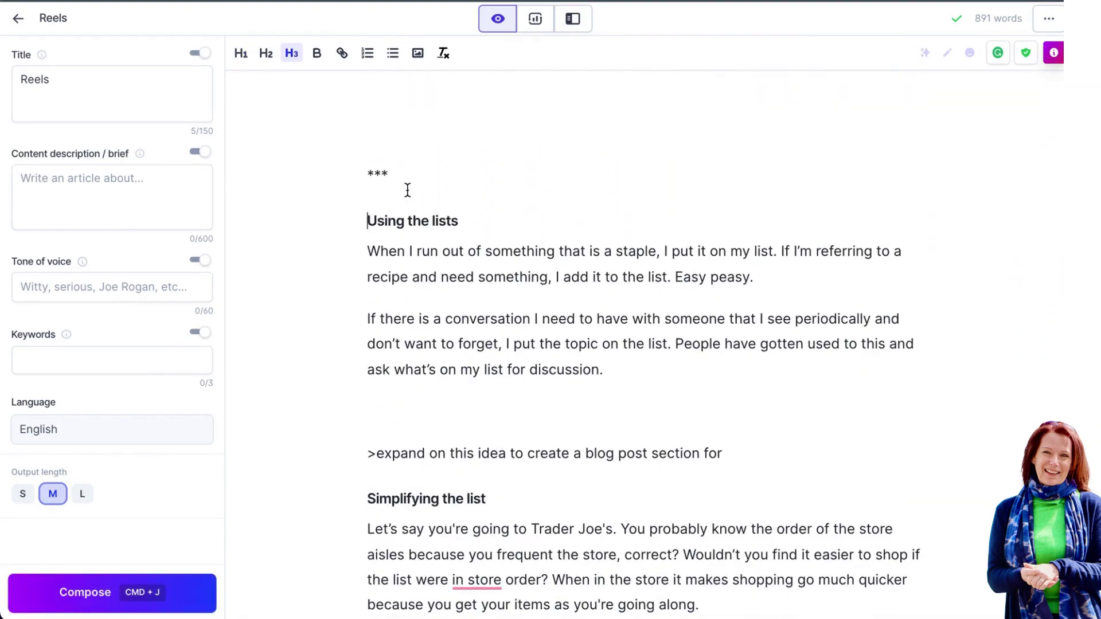
key("super+v")
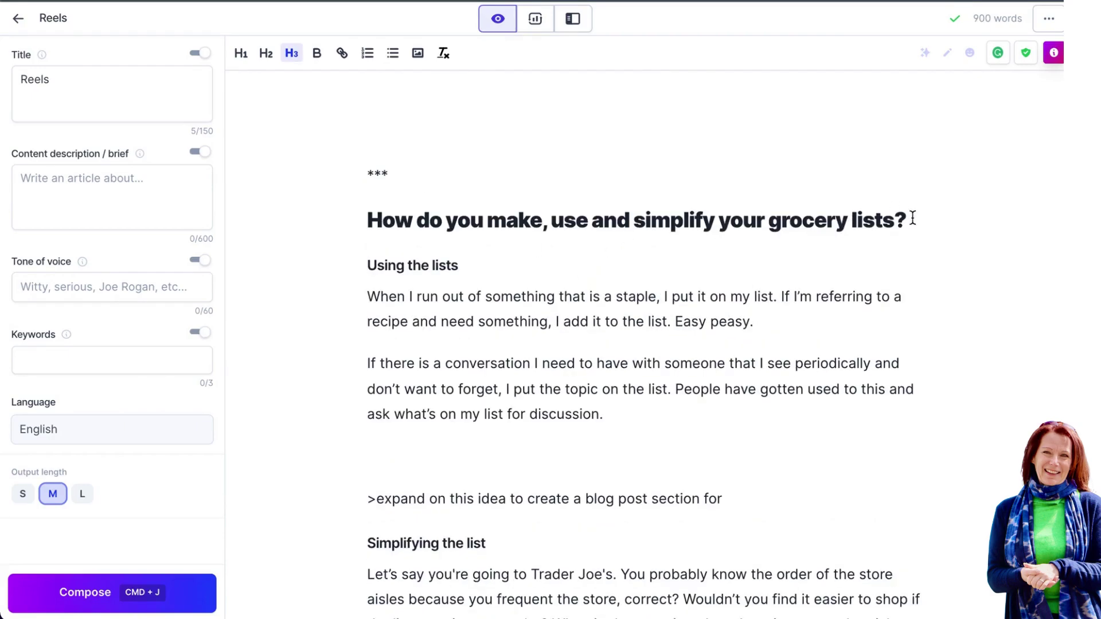
left_click_drag(913, 218, 497, 189)
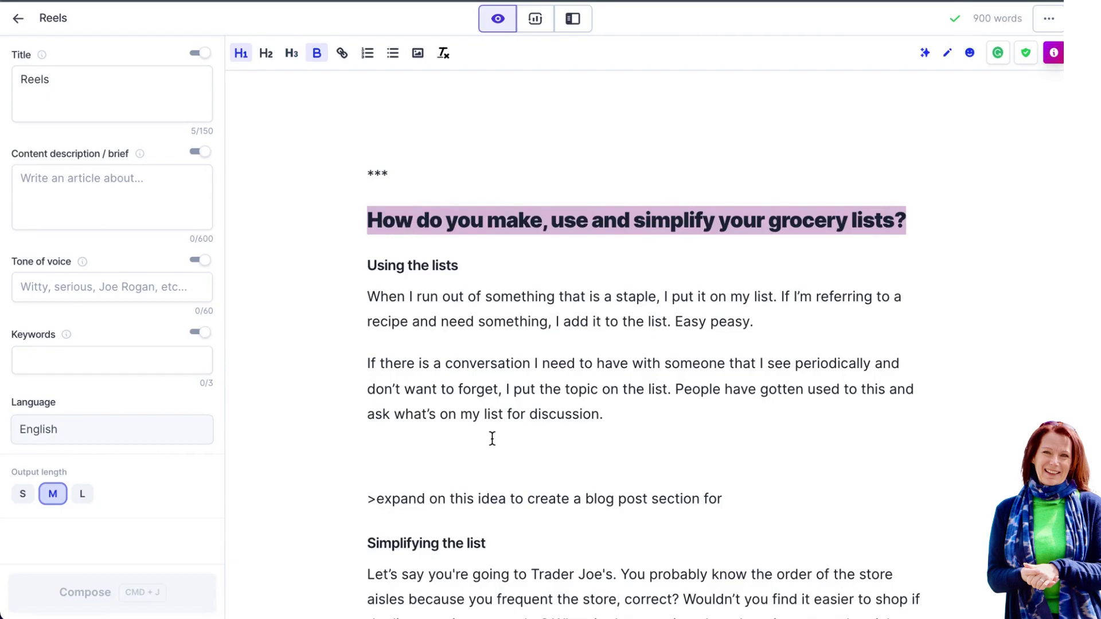
Remove the blank line, end the >expand prompt with 'the benefits of using lists', and Compose with Cmd+J
left_click(470, 450)
key("BackSpace")
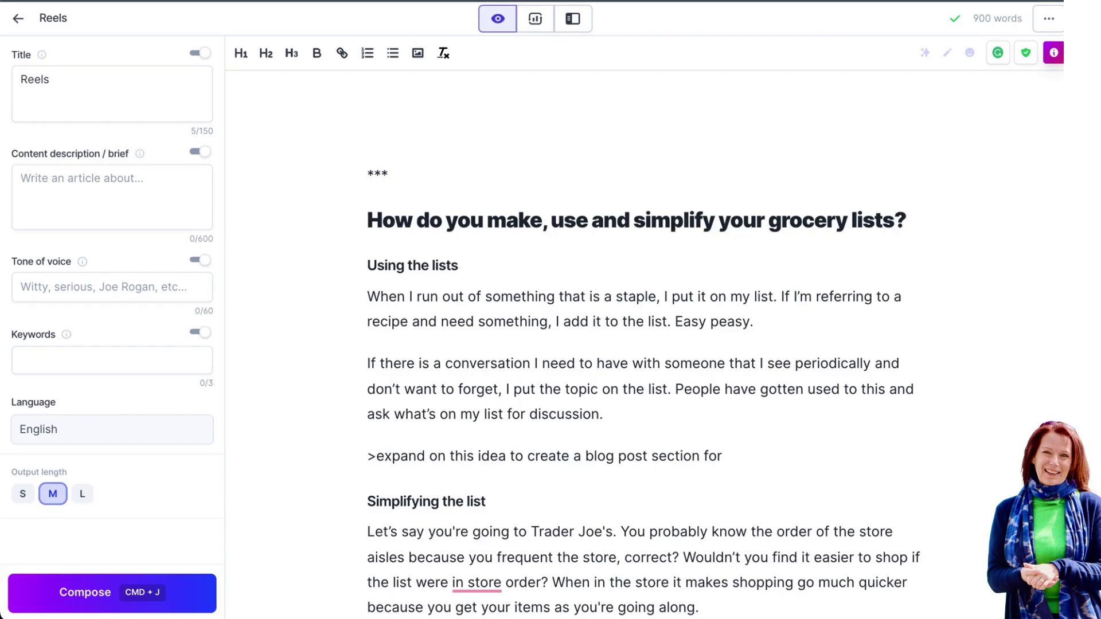
type("the benefits of using")
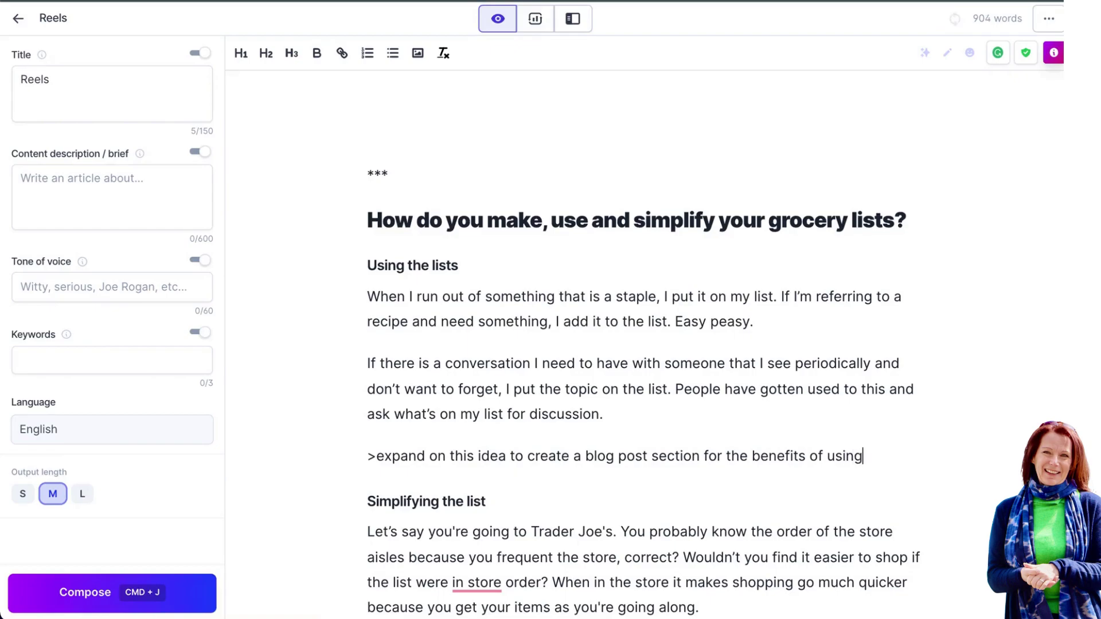
type(" lists")
key("super+j")
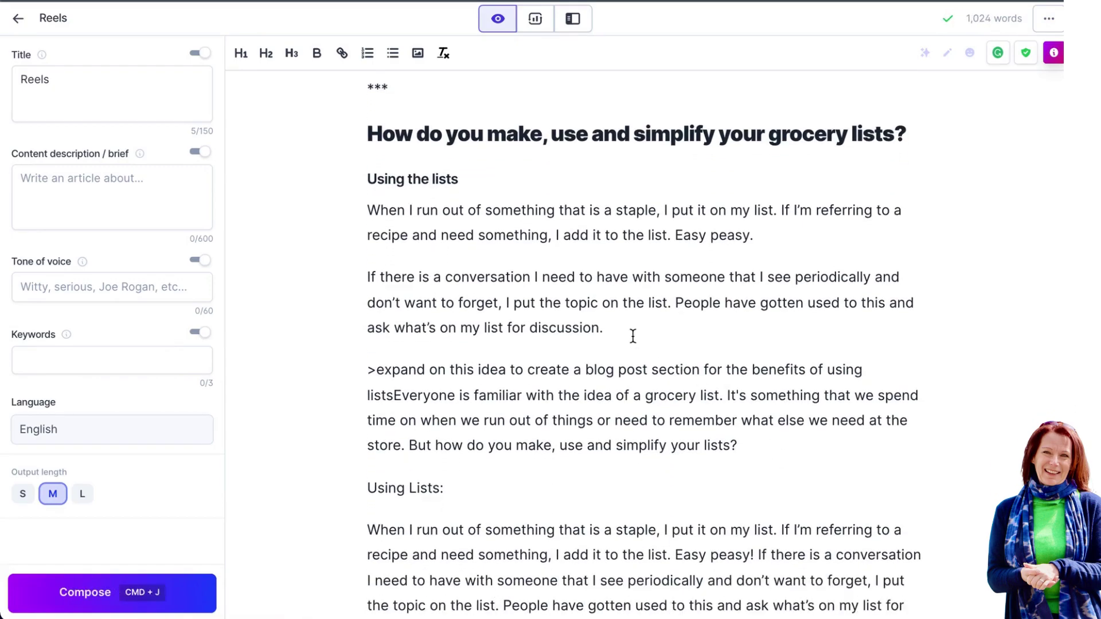
Start a new paragraph at 'Everyone is familiar…' to separate it from the preceding text
left_click(396, 395)
key("Return")
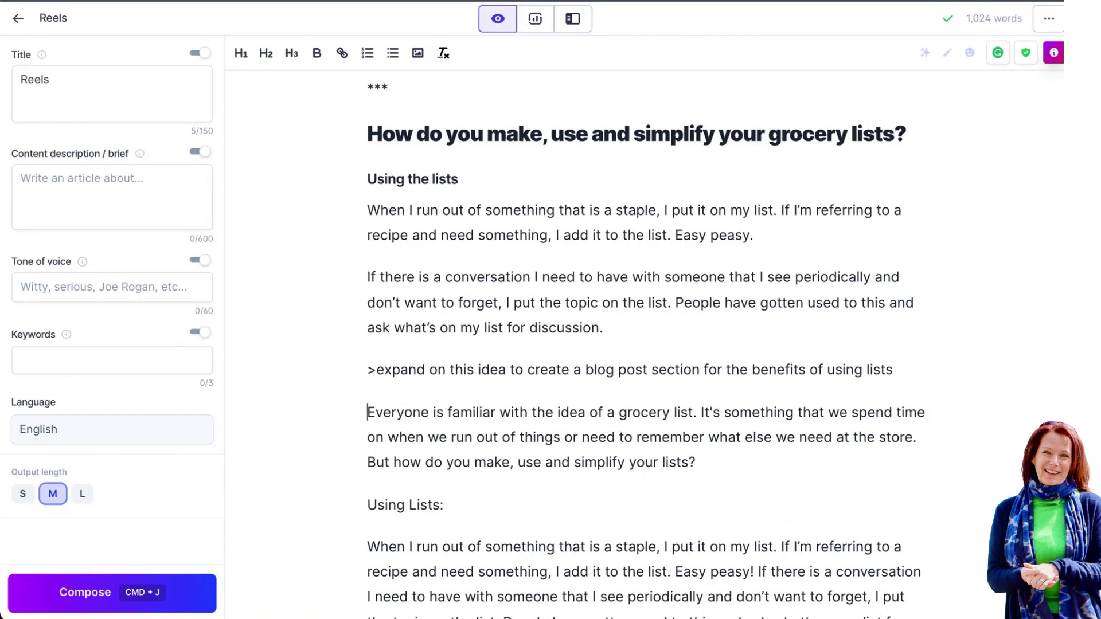
scroll(645, 344, "down", 2)
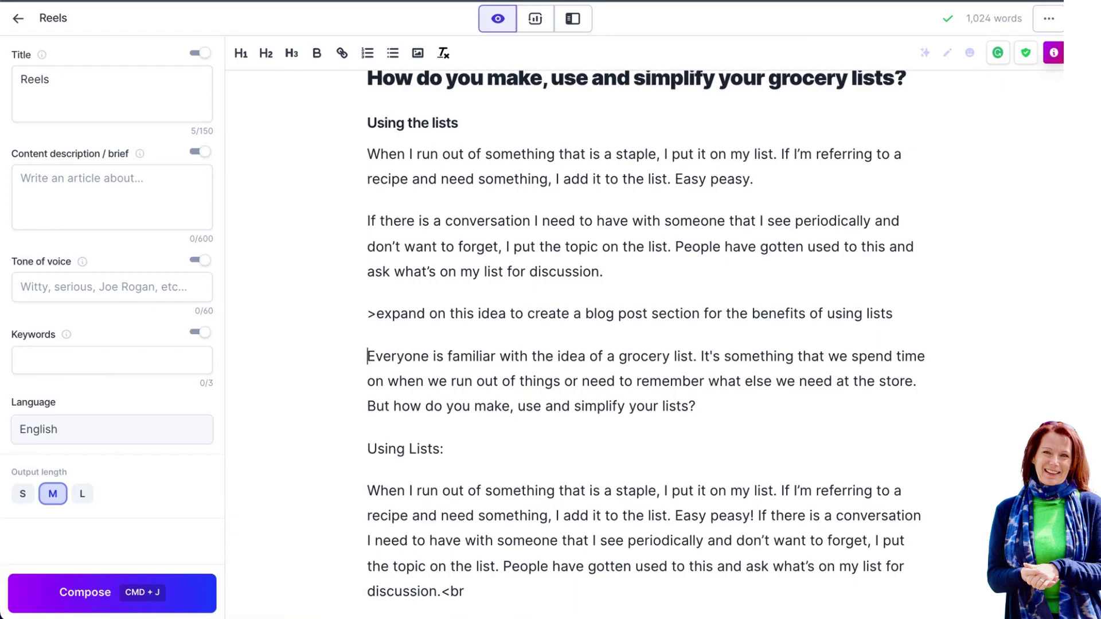
scroll(646, 344, "down", 3)
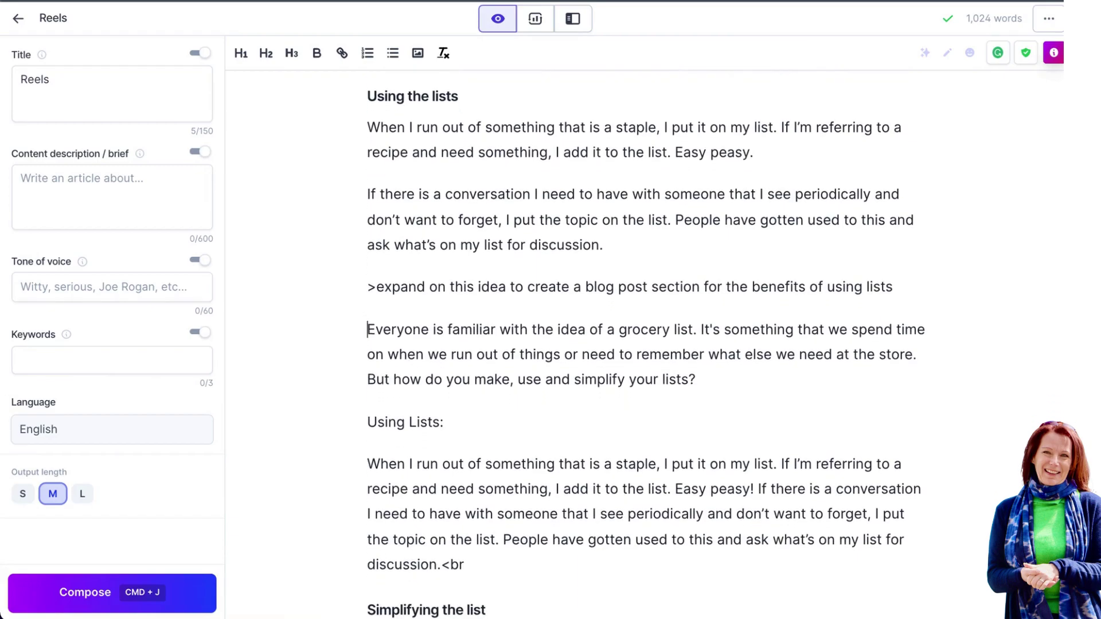
scroll(646, 344, "down", 1)
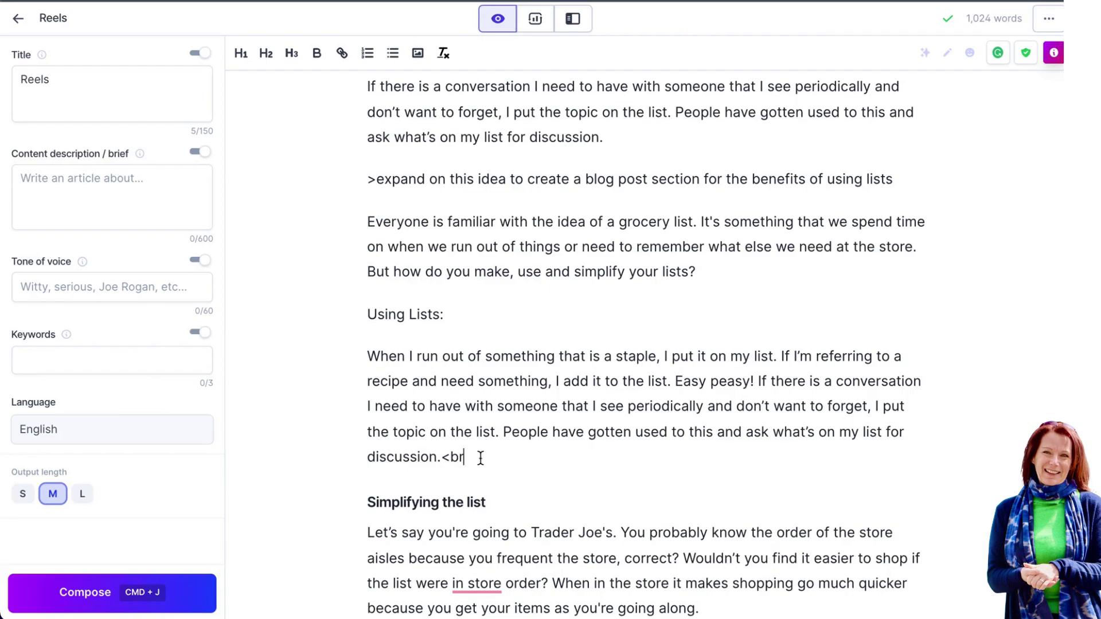
Delete the stray '<br' tag so the 'Using Lists:' paragraph ends at 'discussion.'
key("BackSpace")
key("BackSpace")
key("BackSpace")
scroll(529, 286, "up", 2)
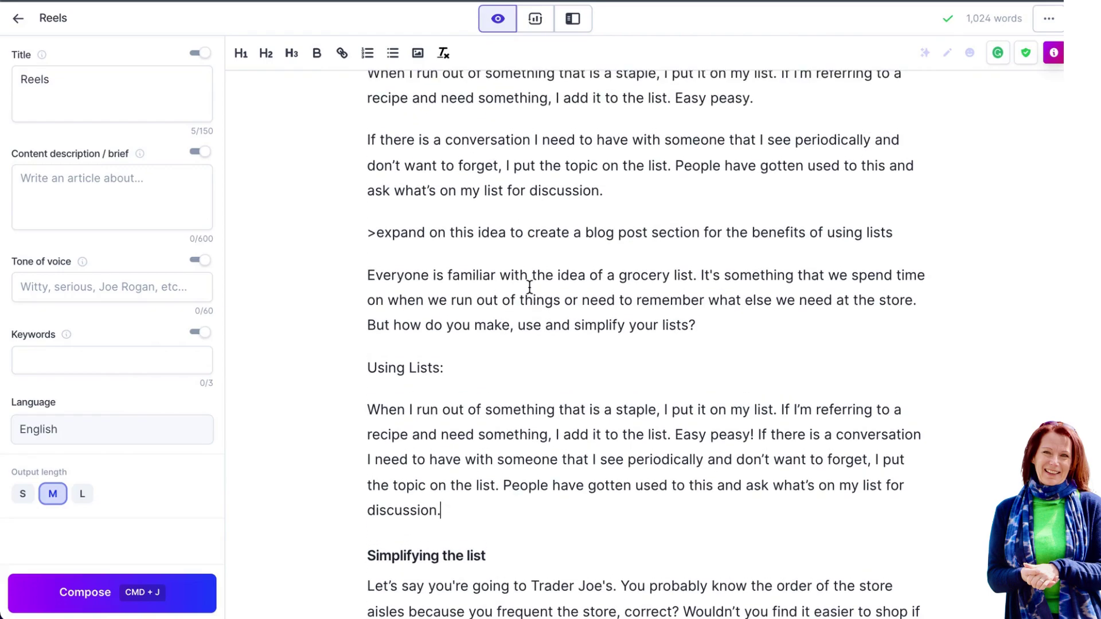
scroll(529, 286, "up", 1)
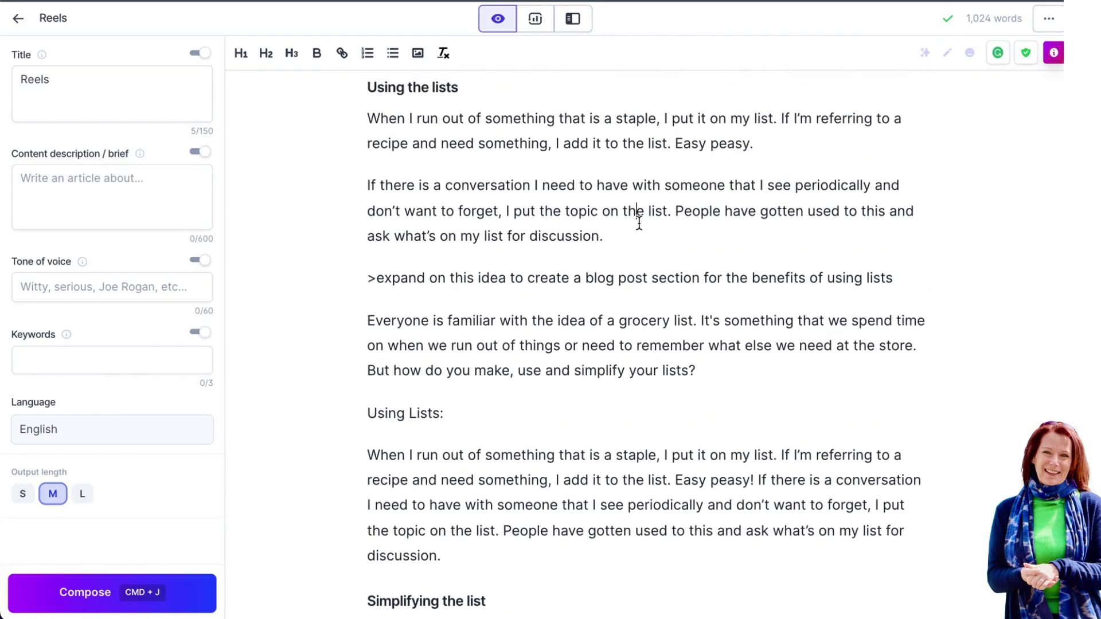
left_click_drag(638, 223, 350, 189)
left_click(657, 227)
scroll(580, 324, "down", 5)
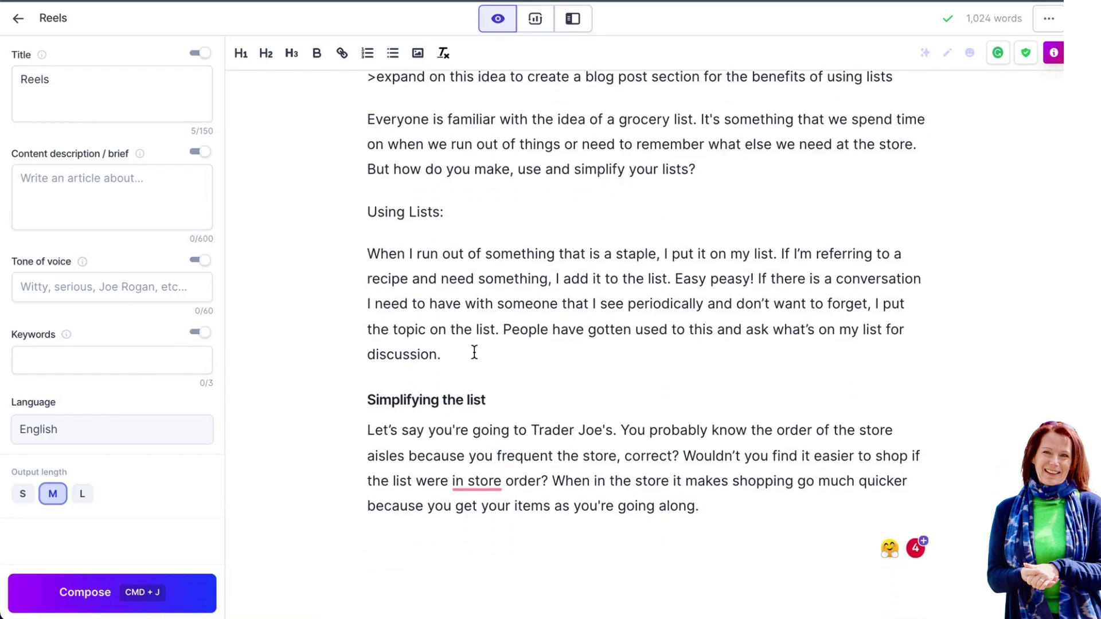
Regenerate with Compose, deleting the rejected AI drafts and the empty line above 'Simplifying the list'
left_click(63, 598)
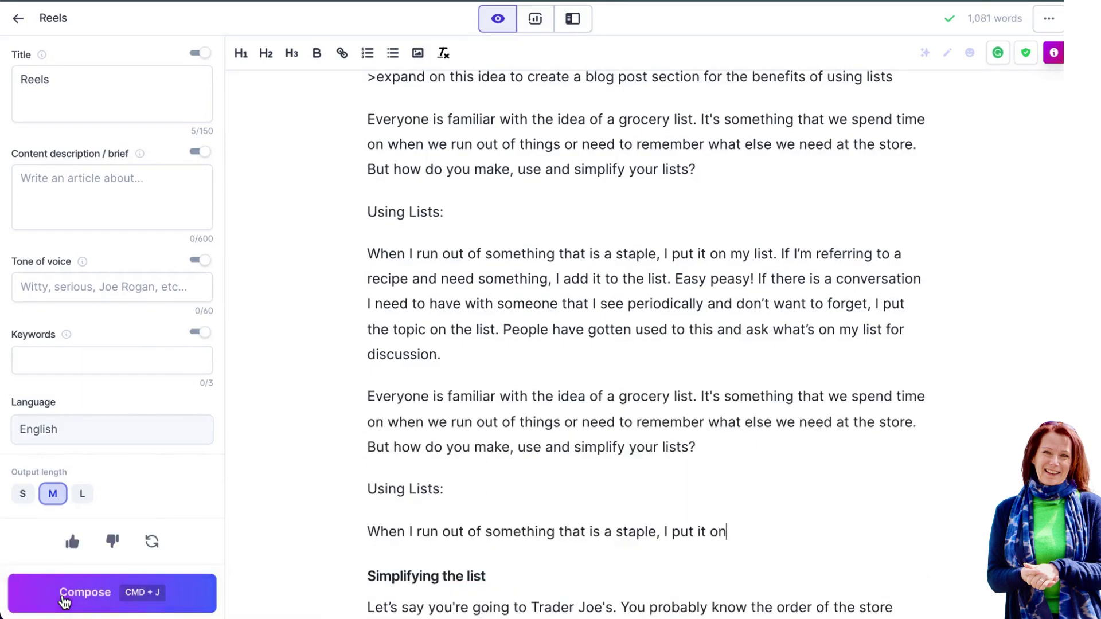
left_click_drag(744, 524, 359, 393)
key("BackSpace")
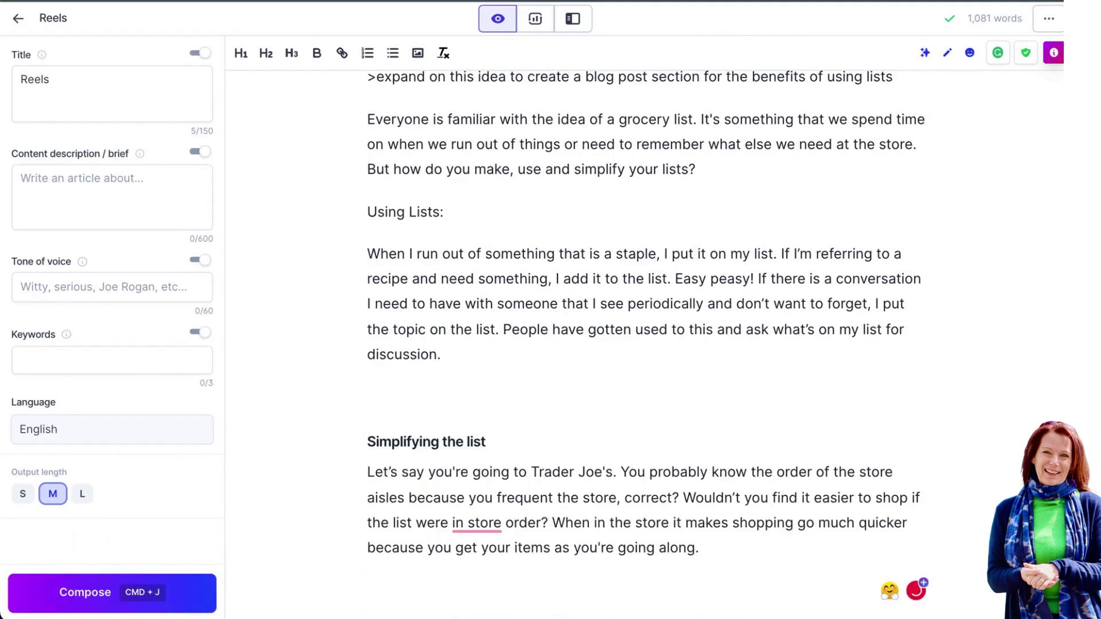
left_click(54, 597)
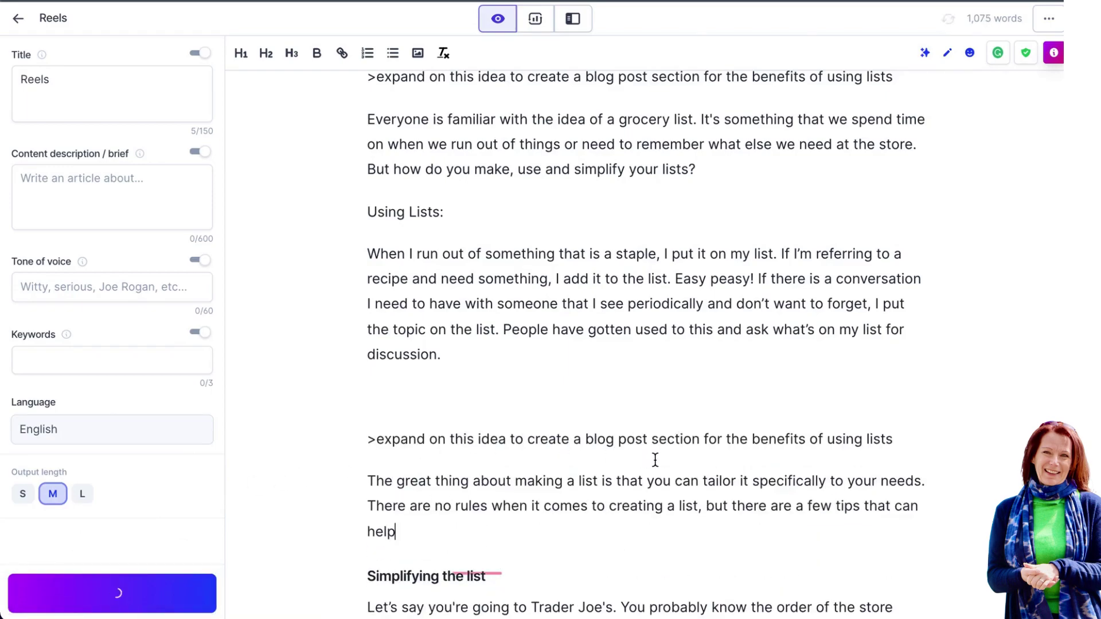
scroll(655, 459, "down", 1)
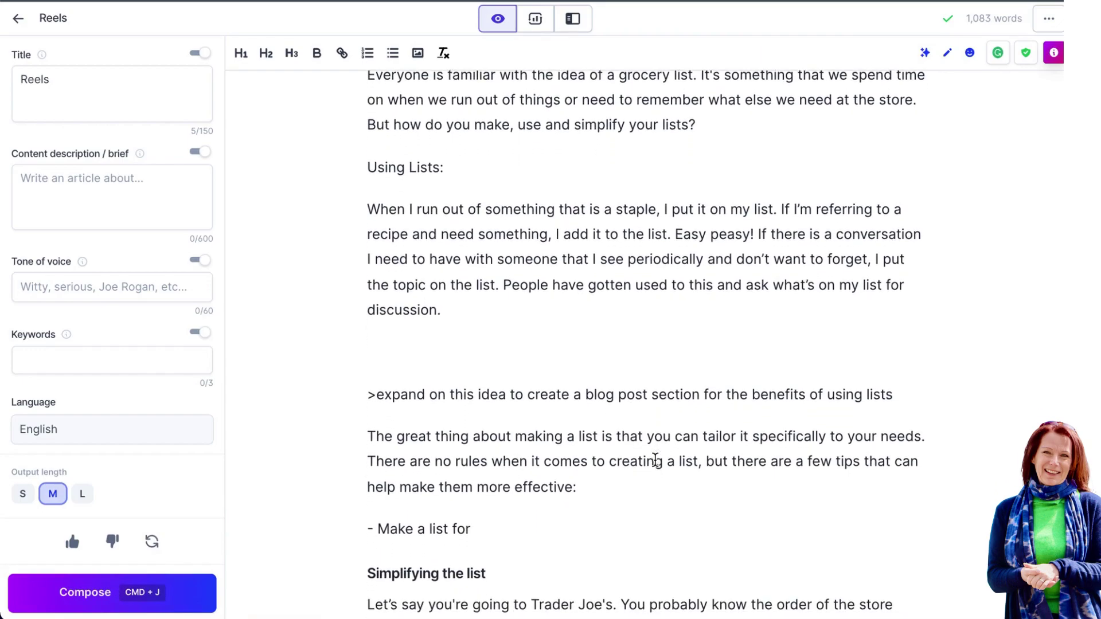
key("super+j")
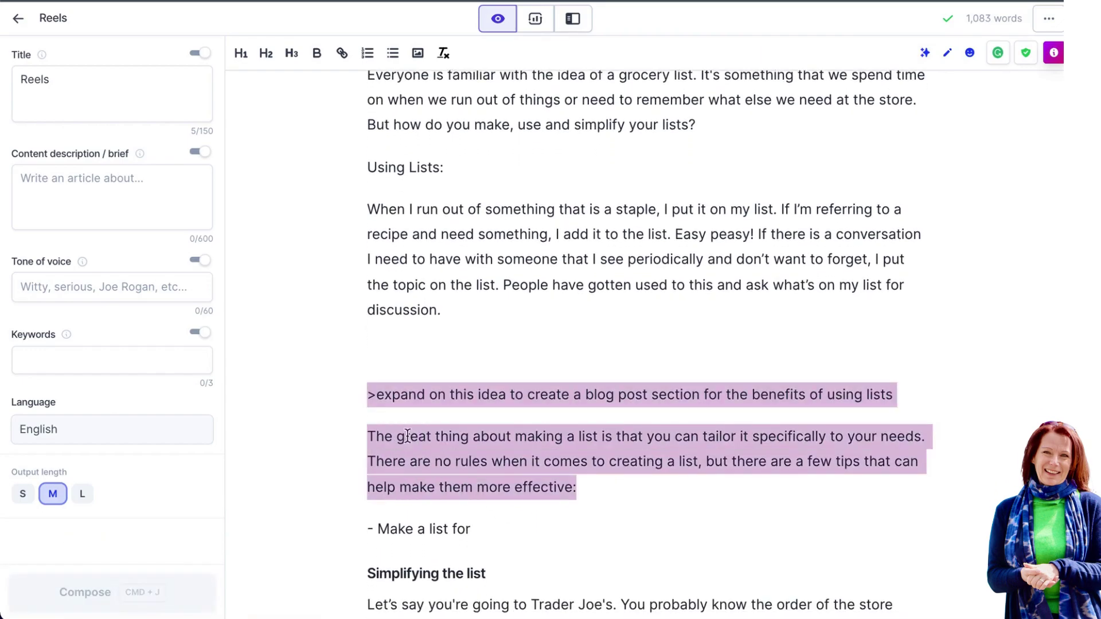
left_click_drag(487, 540, 344, 362)
key("BackSpace")
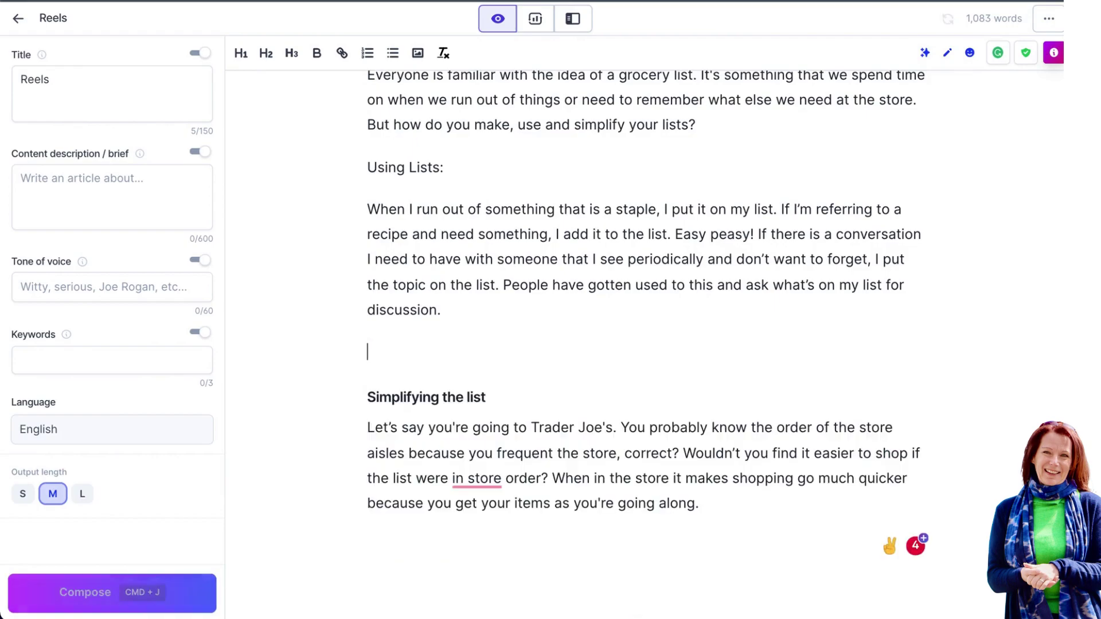
key("BackSpace")
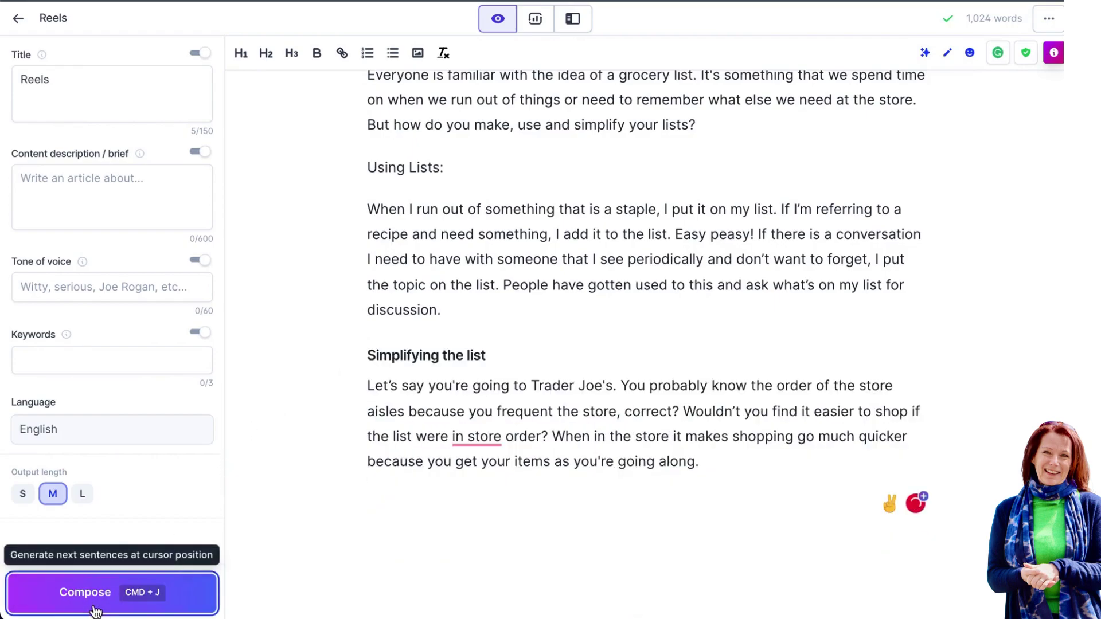
Generate the 'Lists help us keep track…' paragraph, removing the leftover >expand prompt and off-topic text
left_click(95, 606)
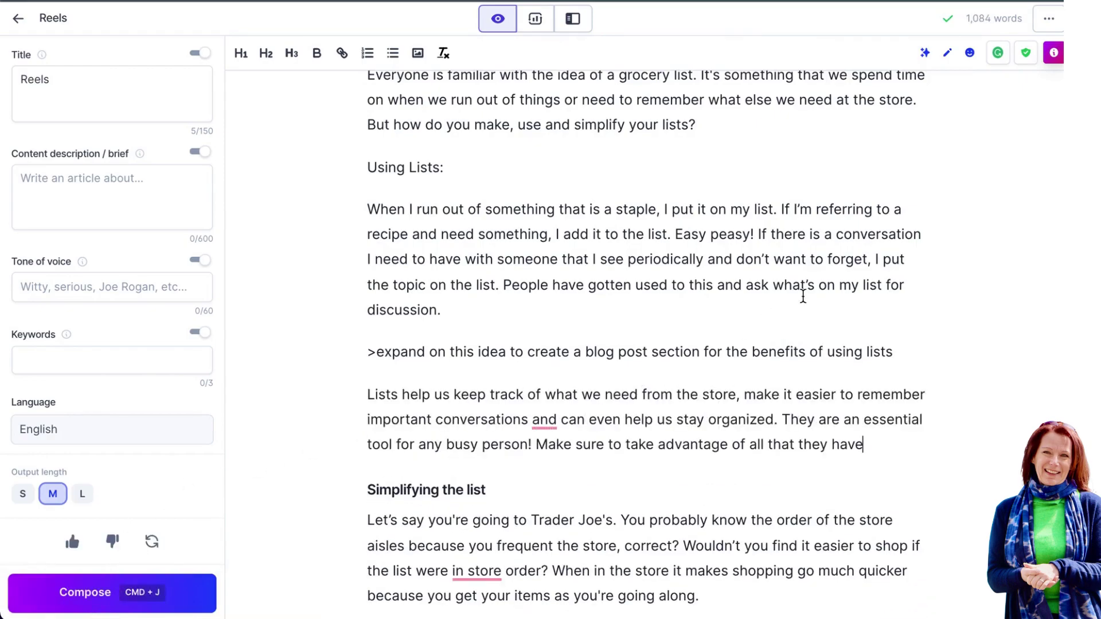
left_click_drag(914, 338, 341, 330)
key("BackSpace")
key("BackSpace")
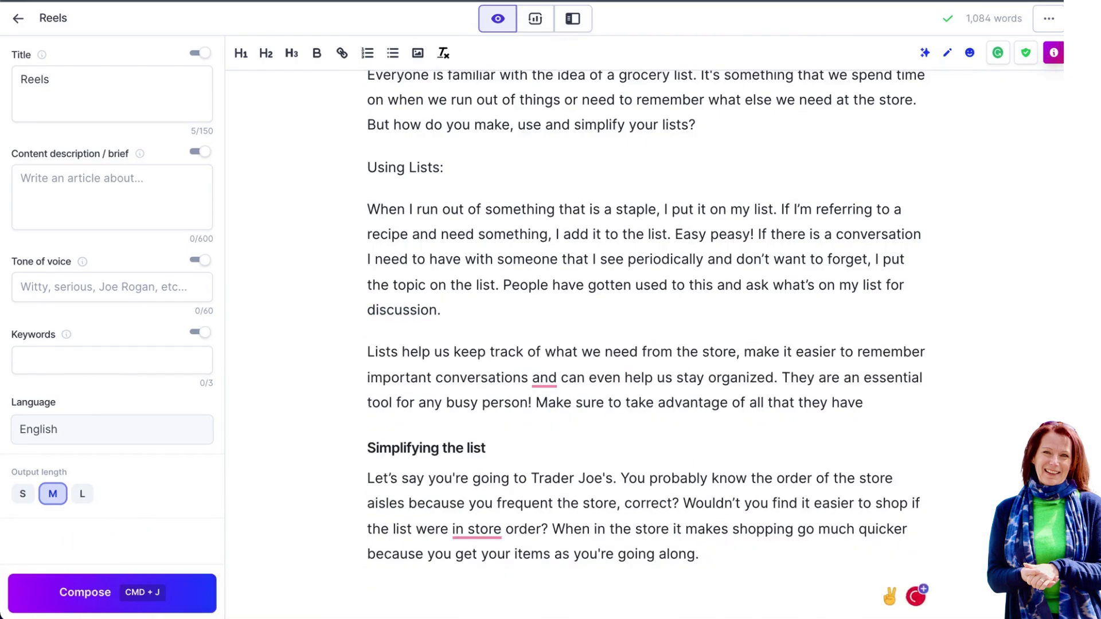
left_click(201, 599)
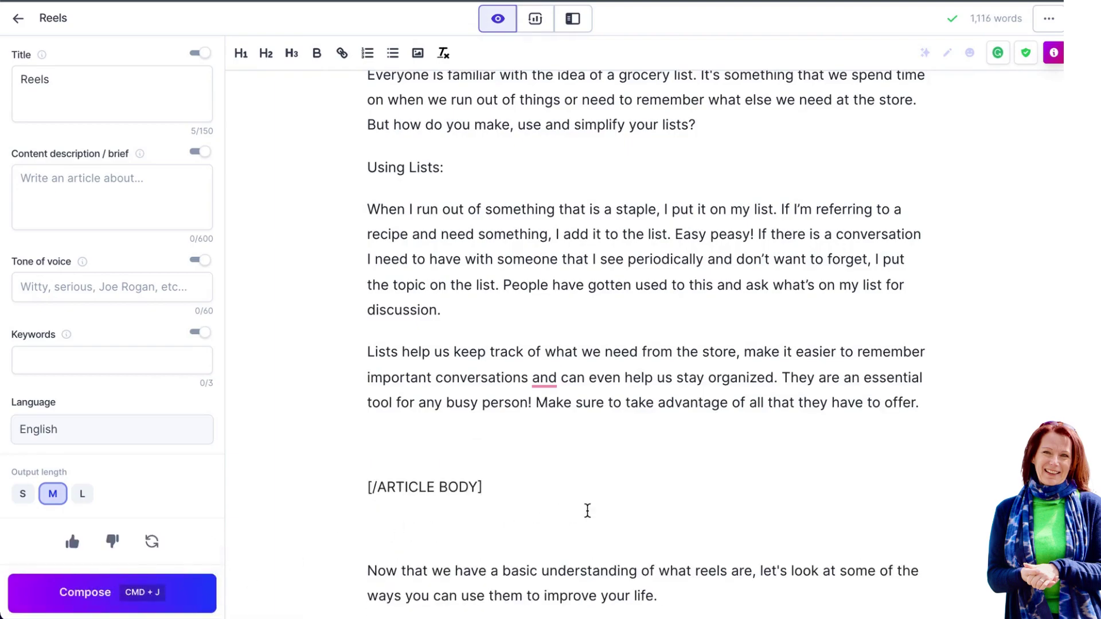
scroll(675, 603, "down", 2)
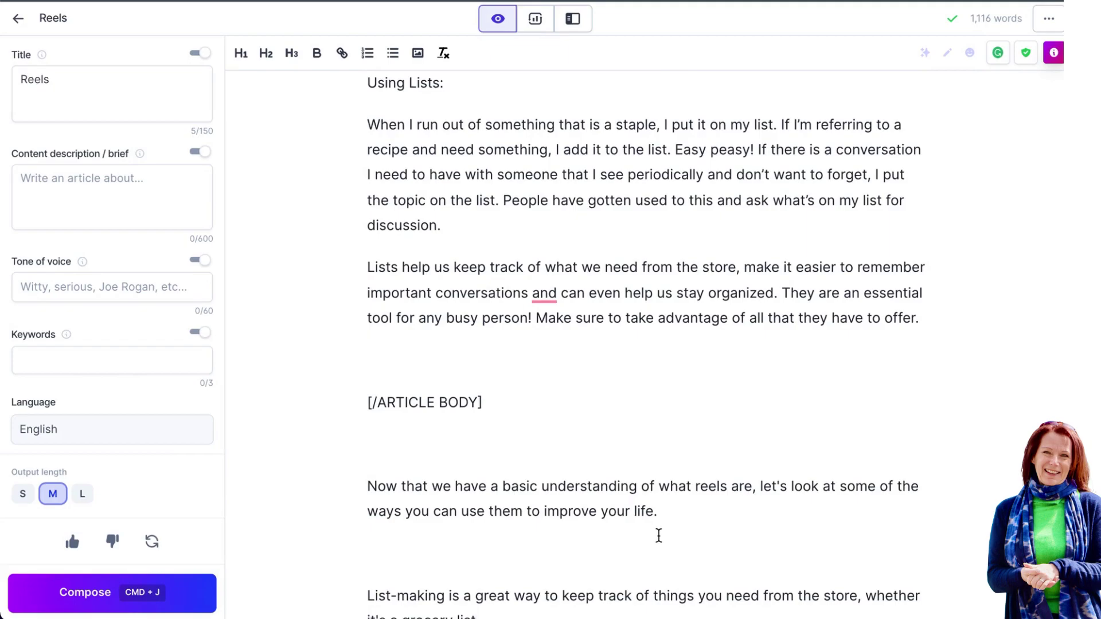
left_click(361, 373, "shift")
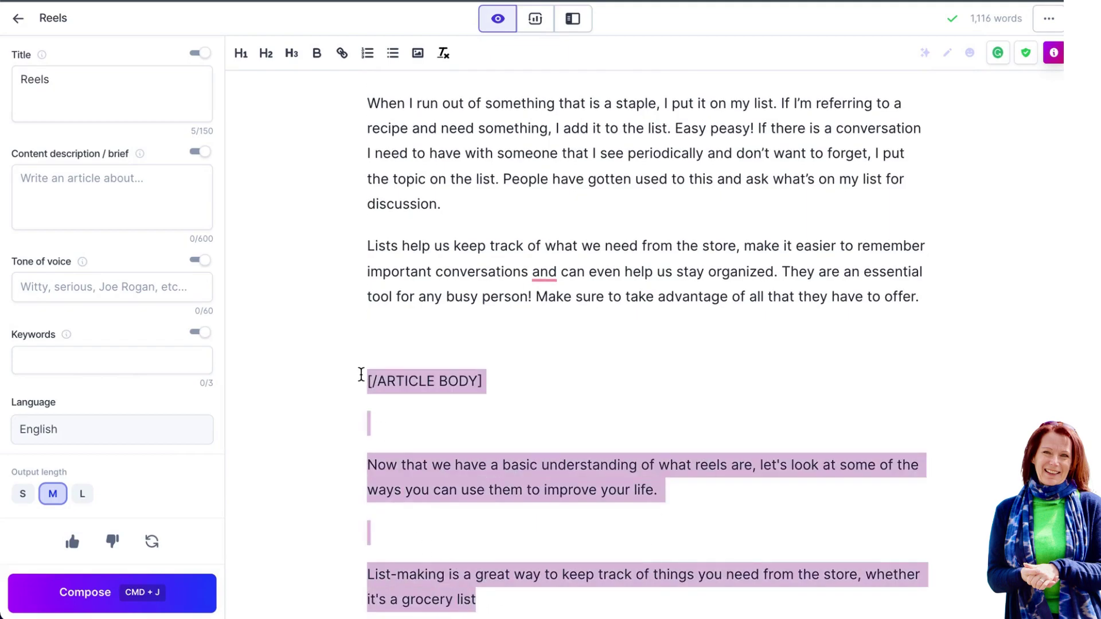
key("super+j")
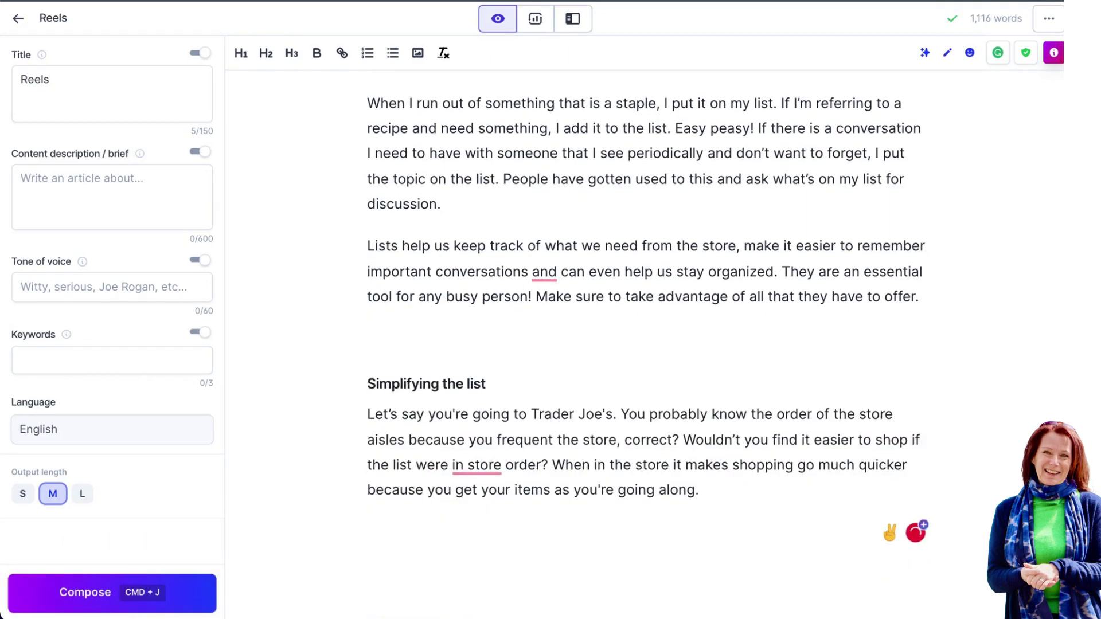
Generate the next section with Compose and delete the stray '>I start to expand…' paragraph
left_click(80, 594)
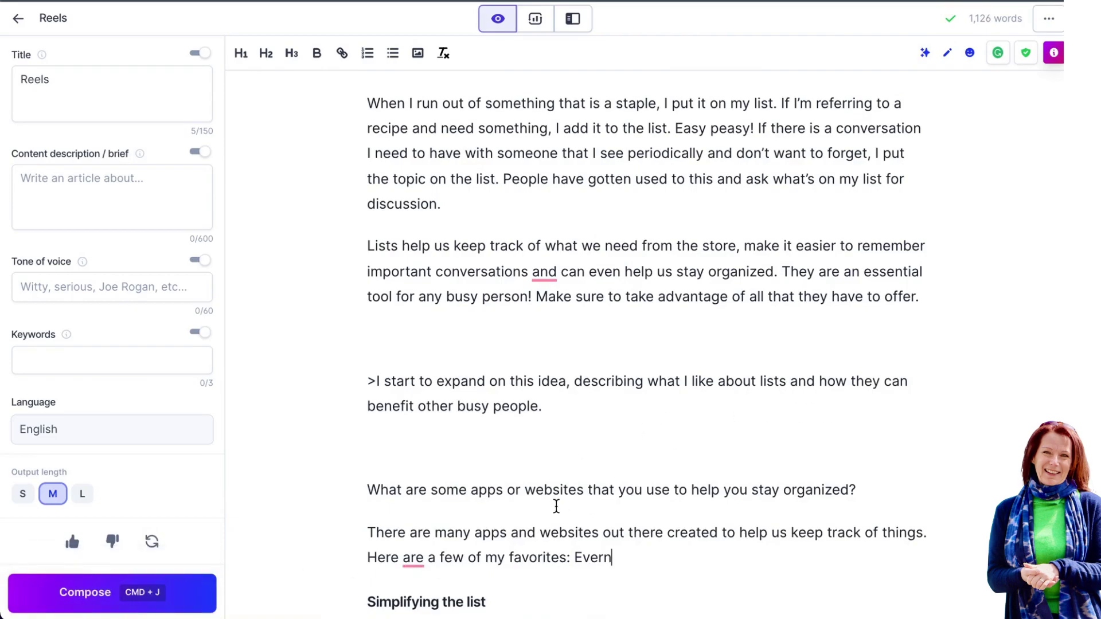
left_click_drag(548, 408, 336, 362)
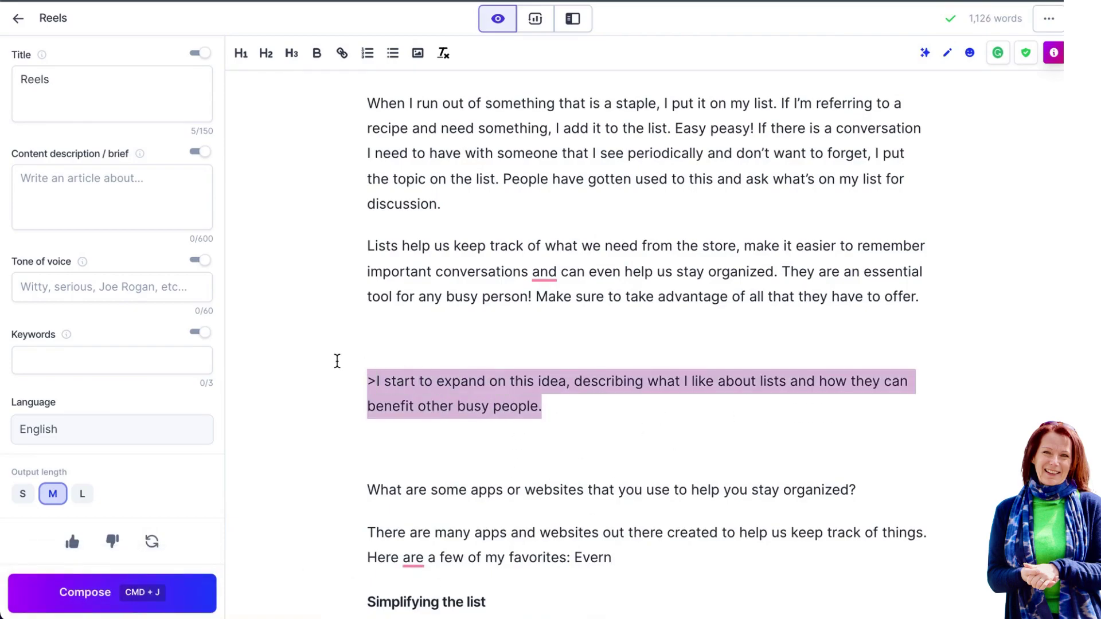
key("BackSpace")
key("BackSpace")
key("BackSpace")
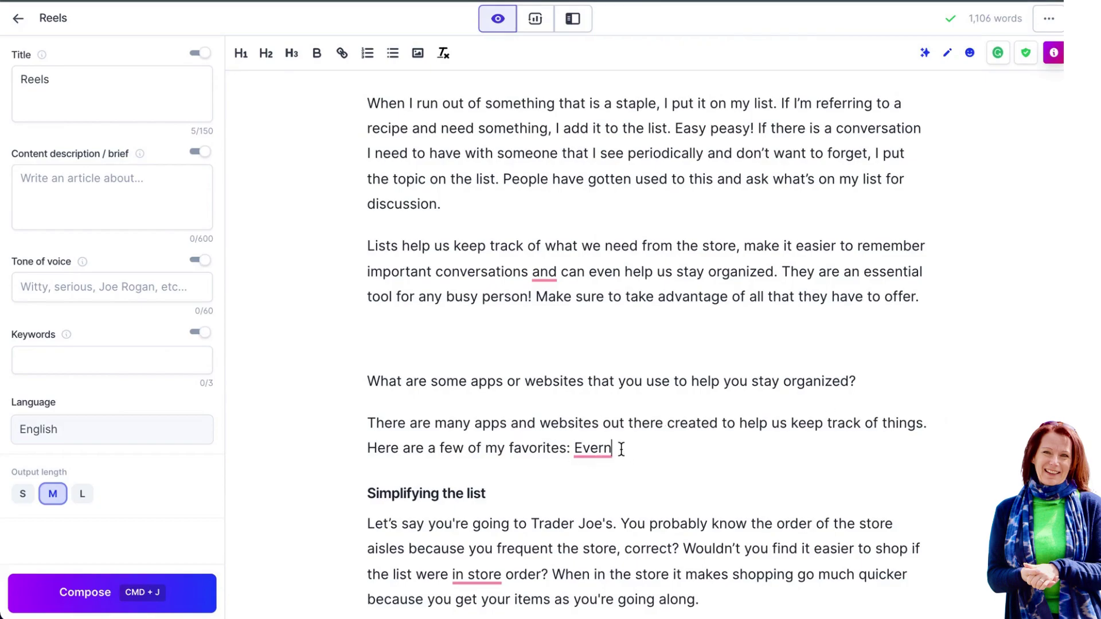
Extend the apps section past Evernote and Pinterest into Todoist and Asana, ending 'left in the dark.'
left_click(193, 605)
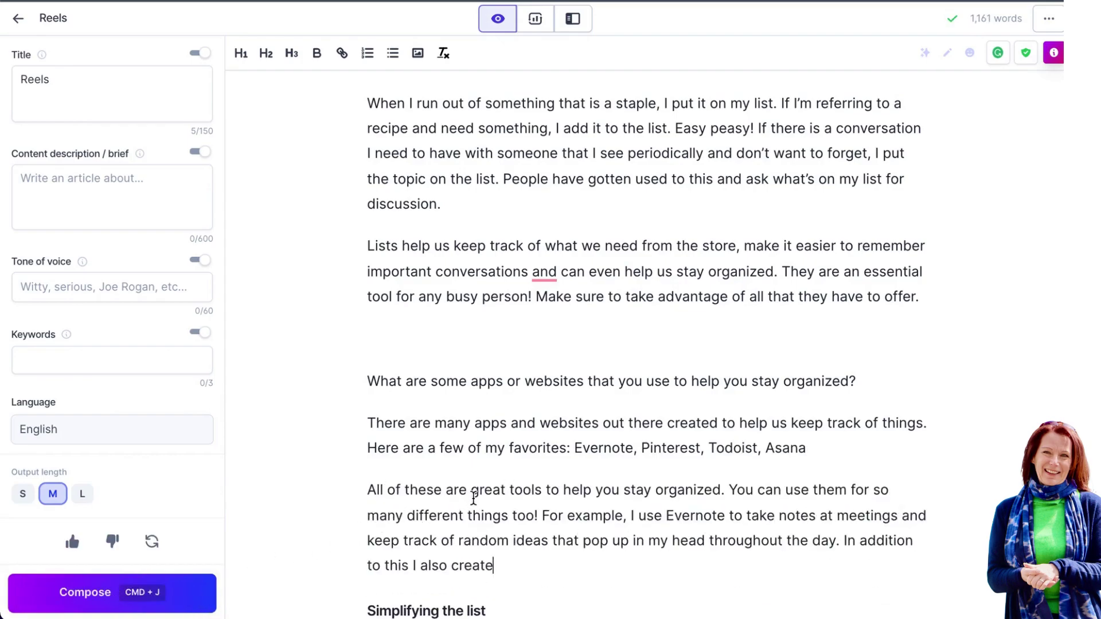
scroll(474, 498, "down", 3)
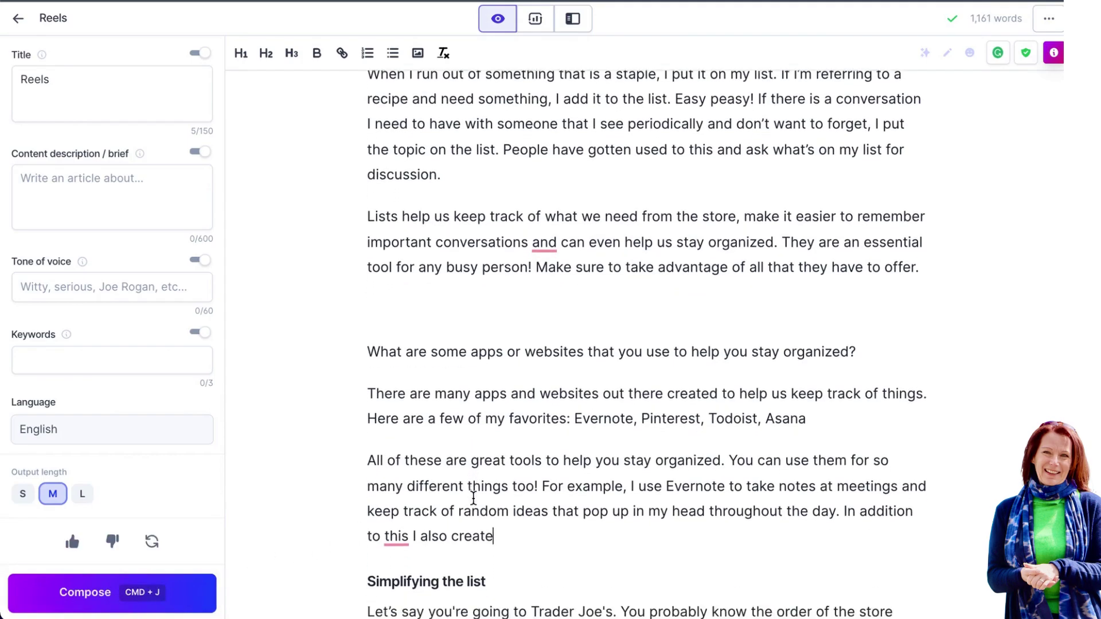
scroll(474, 498, "down", 2)
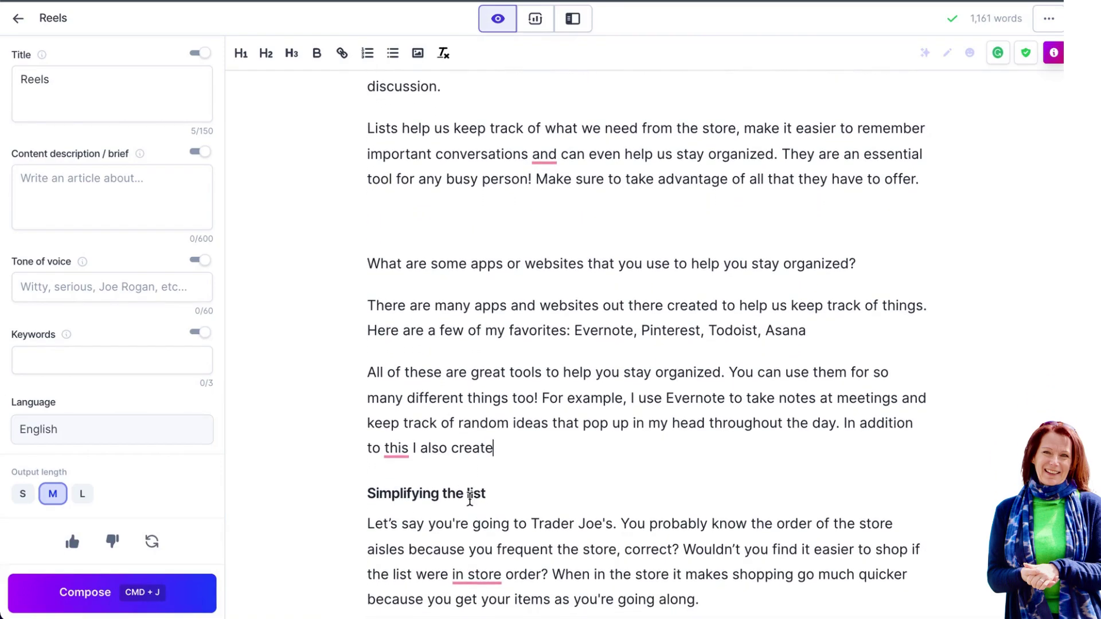
left_click(184, 598)
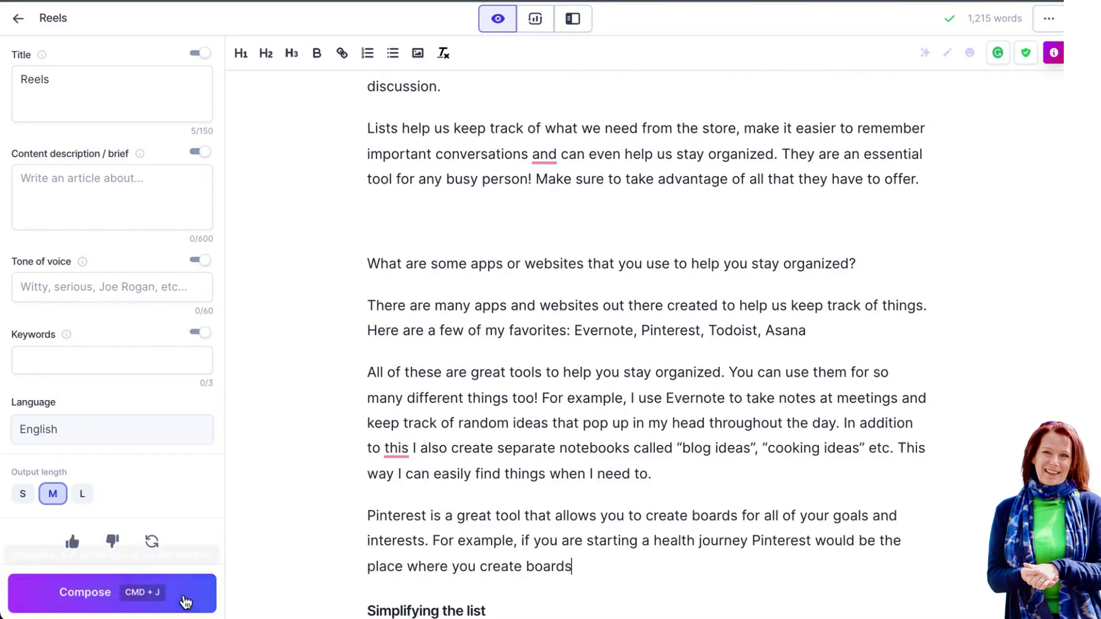
scroll(397, 476, "down", 4)
scroll(396, 476, "down", 1)
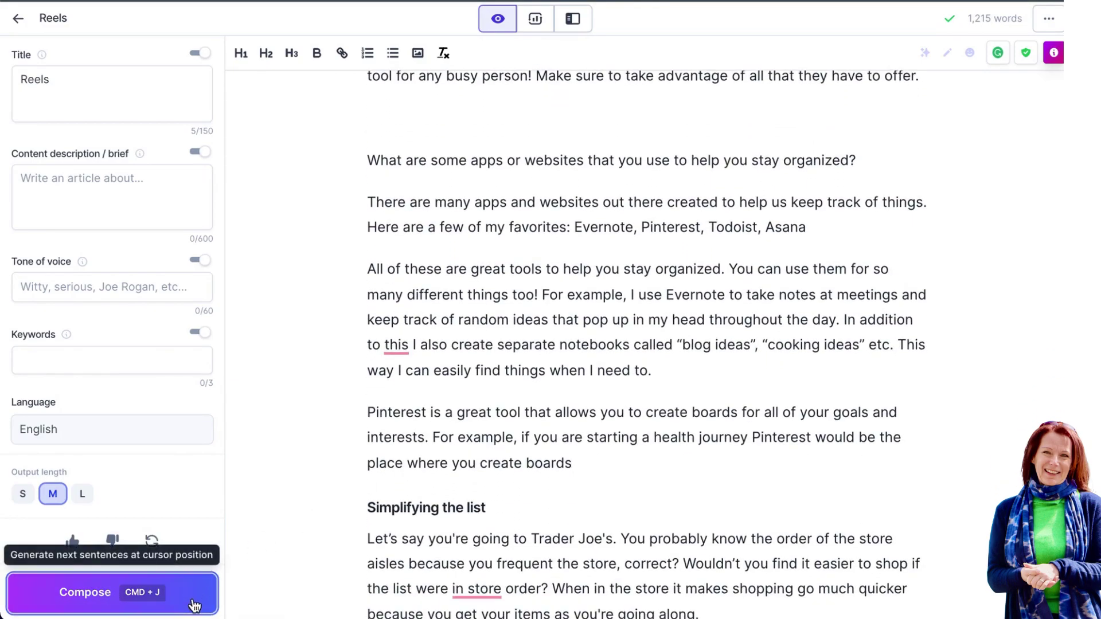
left_click(192, 602)
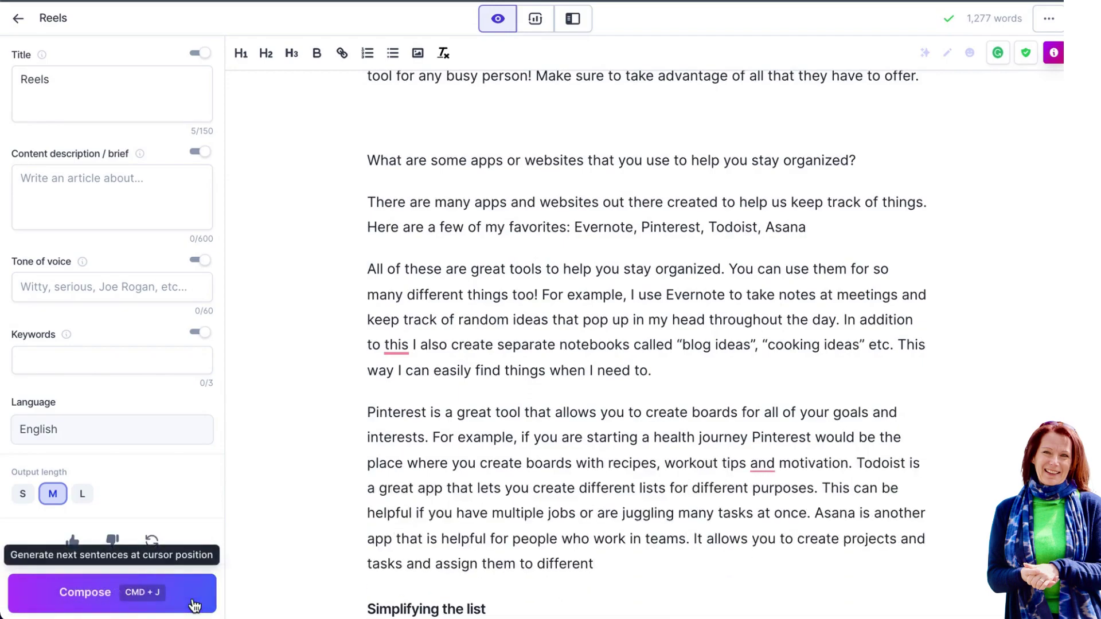
left_click(194, 604)
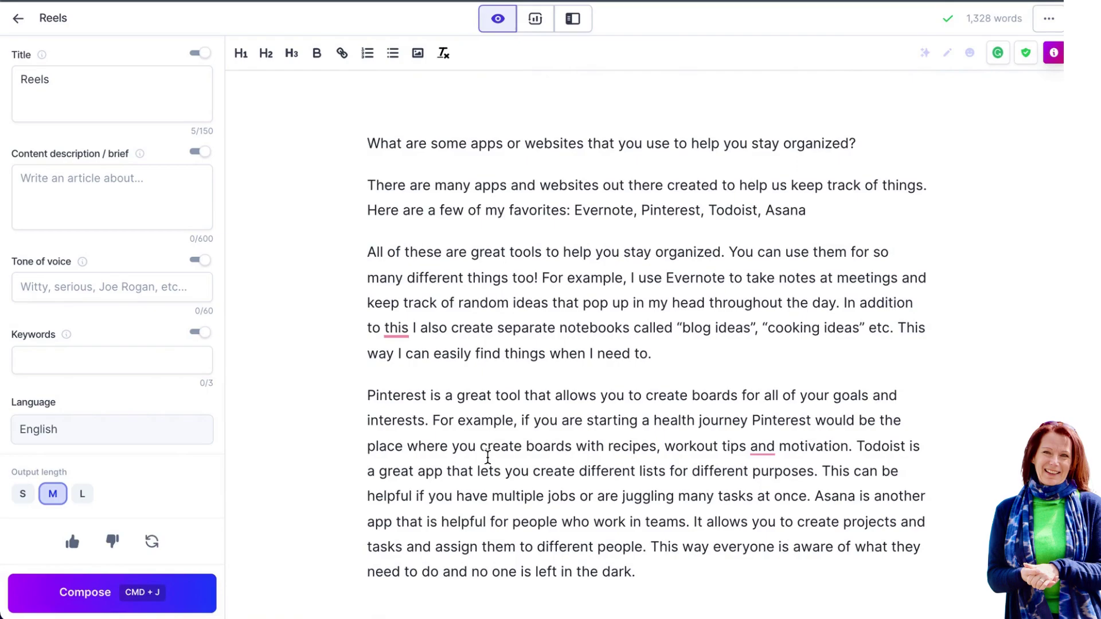
Scroll through the 1,328-word draft, checking the numbered list-making tips after the apps section
scroll(487, 457, "down", 5)
scroll(488, 457, "up", 5)
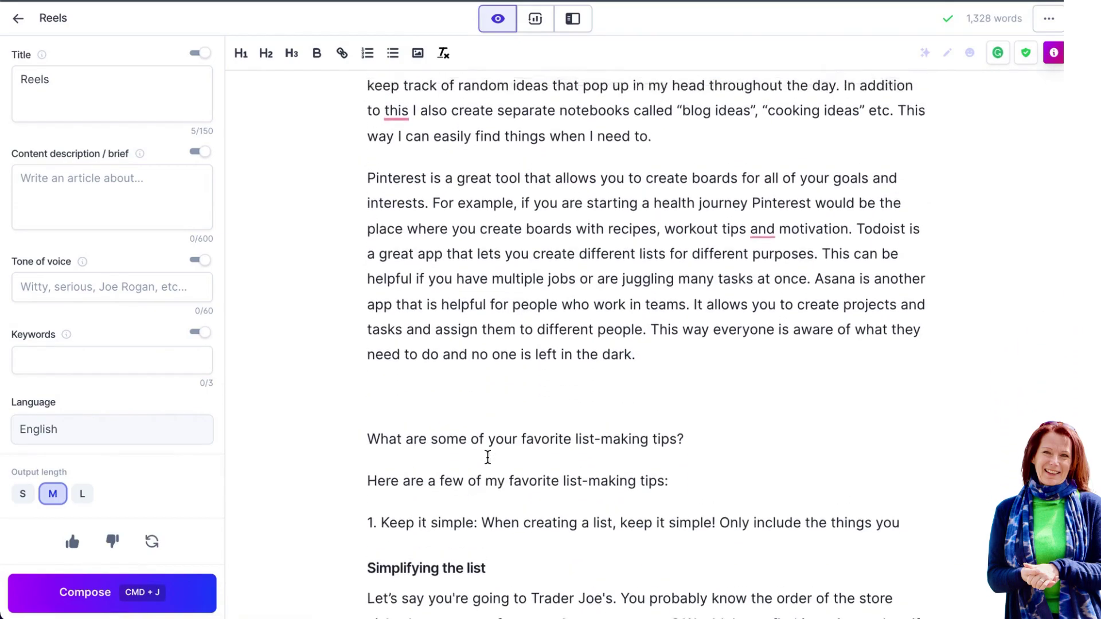
scroll(488, 457, "up", 3)
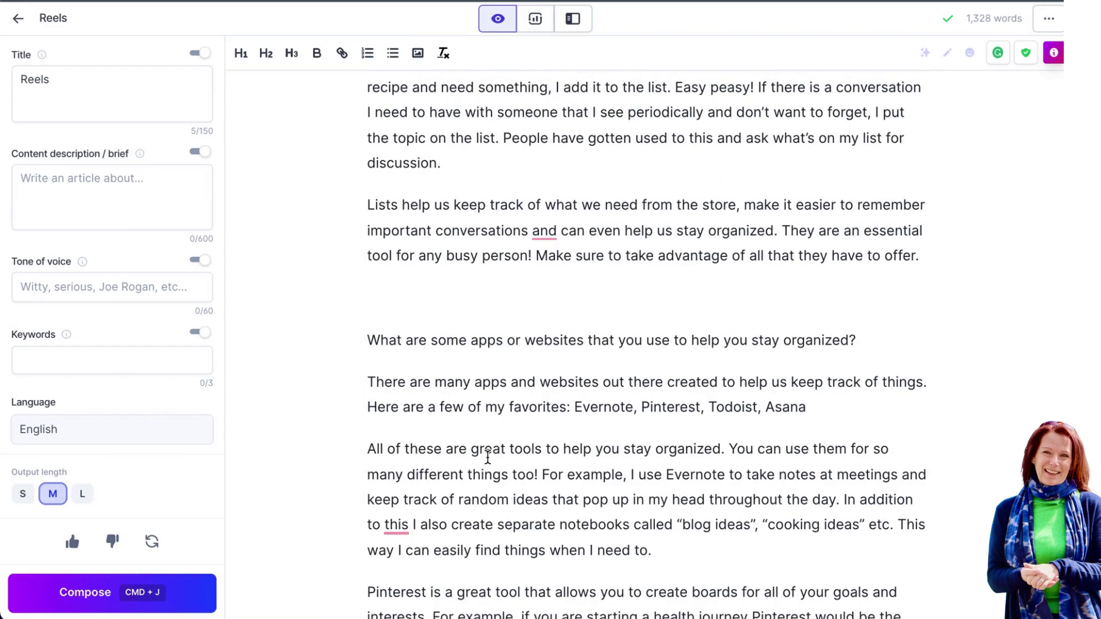
scroll(487, 457, "down", 2)
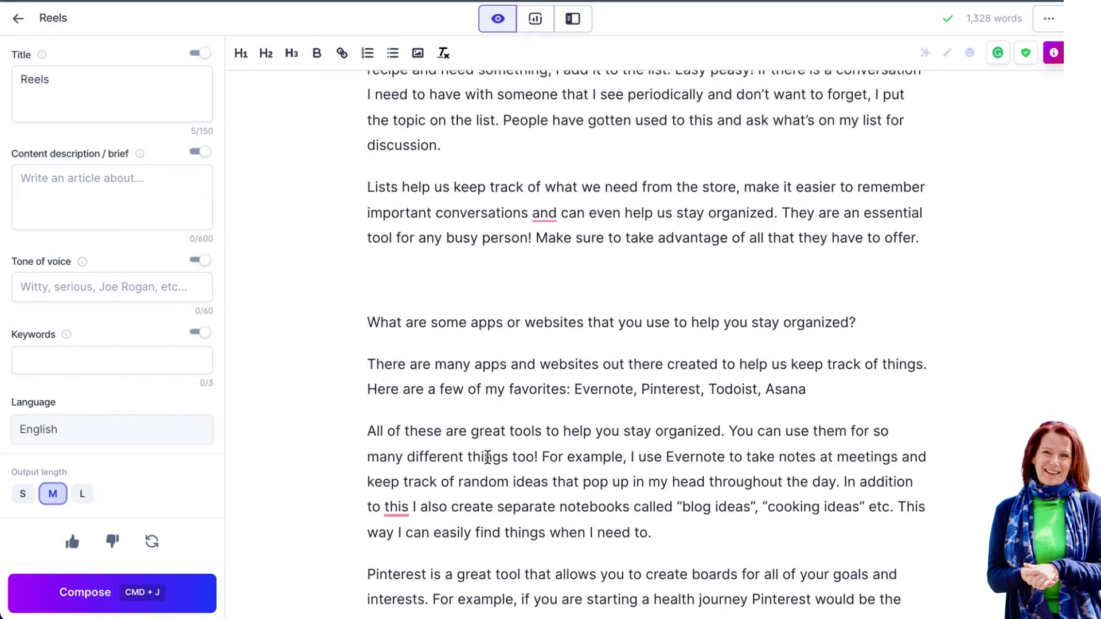
scroll(488, 457, "up", 16)
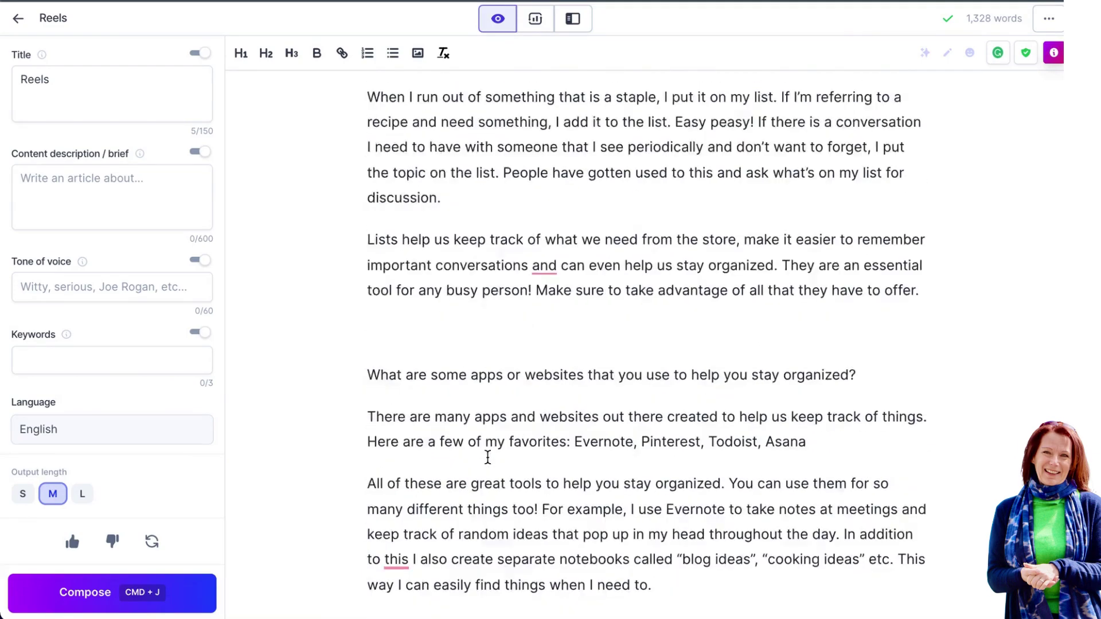
scroll(487, 457, "down", 15)
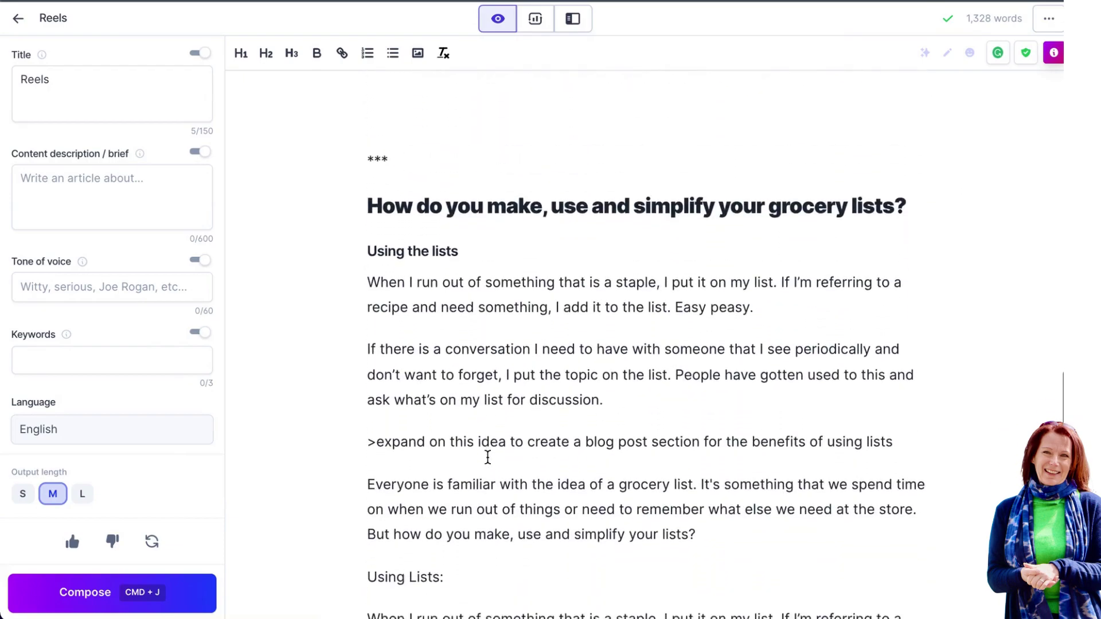
scroll(488, 457, "up", 15)
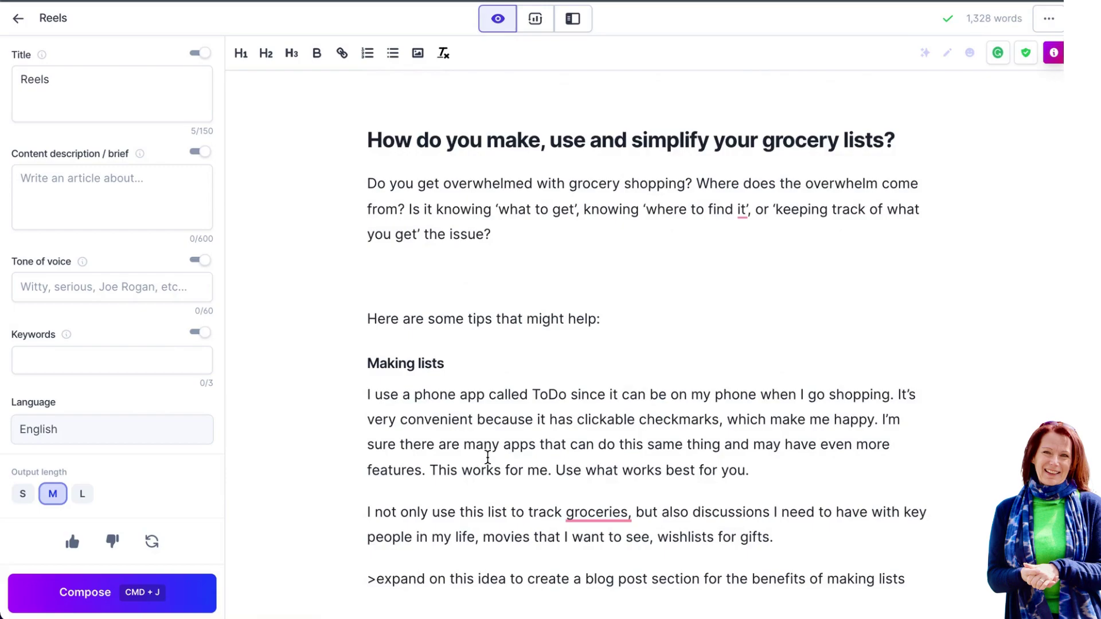
scroll(519, 326, "down", 1)
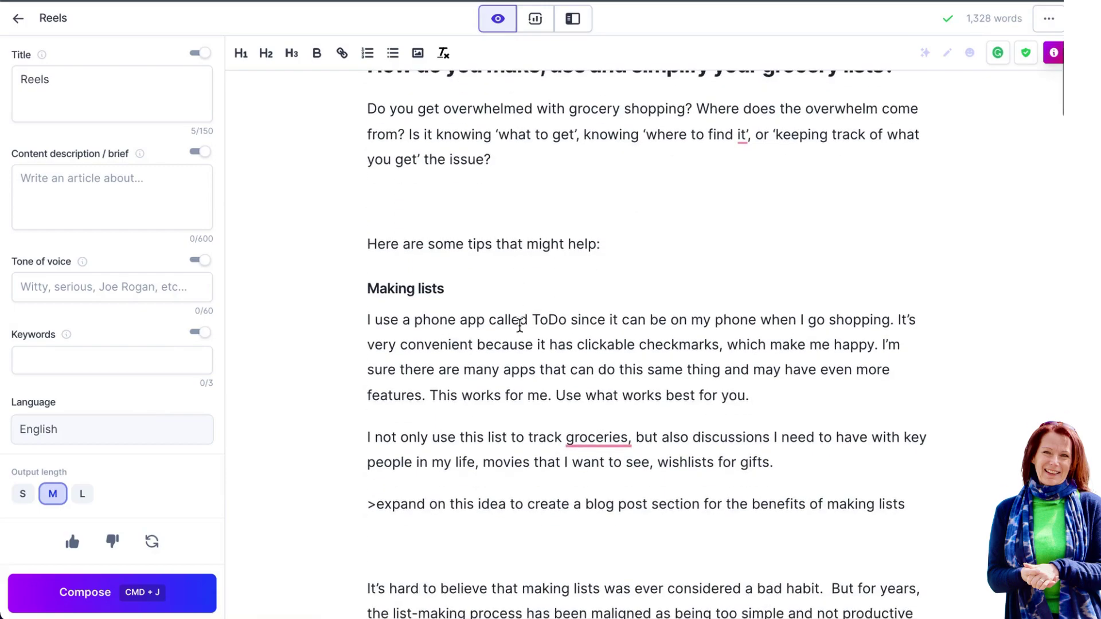